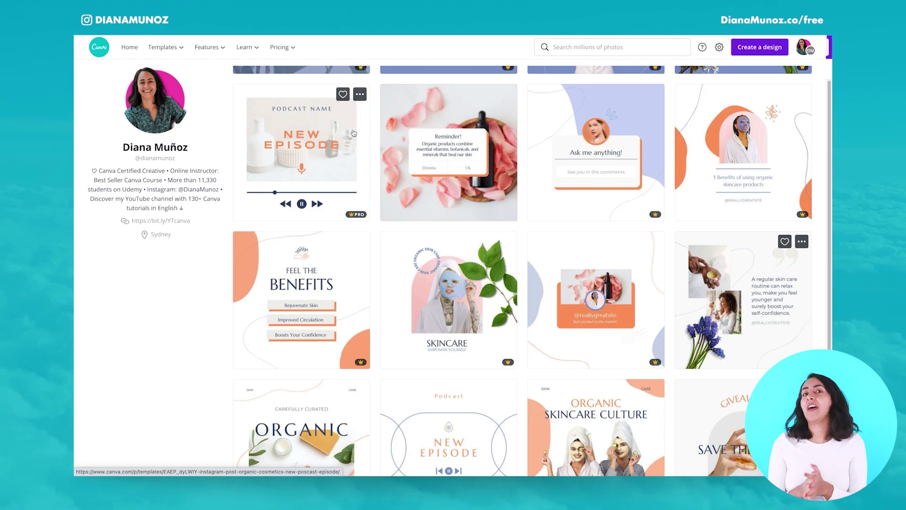
# Step: Start a new design from the template "Instagram Post - Organic Cosmetics - Skincare Quote" in the creator's profile
pyautogui.scroll(-9, 352, 133)
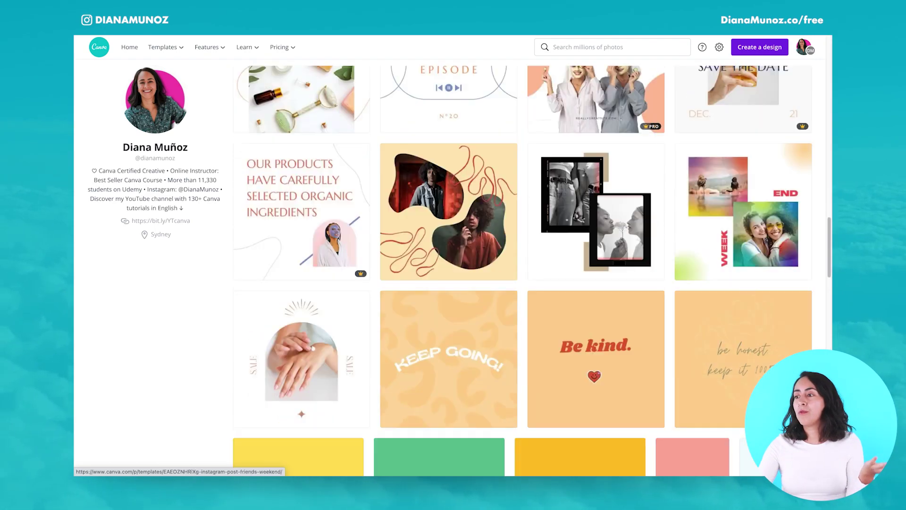
pyautogui.moveTo(829, 245); pyautogui.dragTo(828, 197)
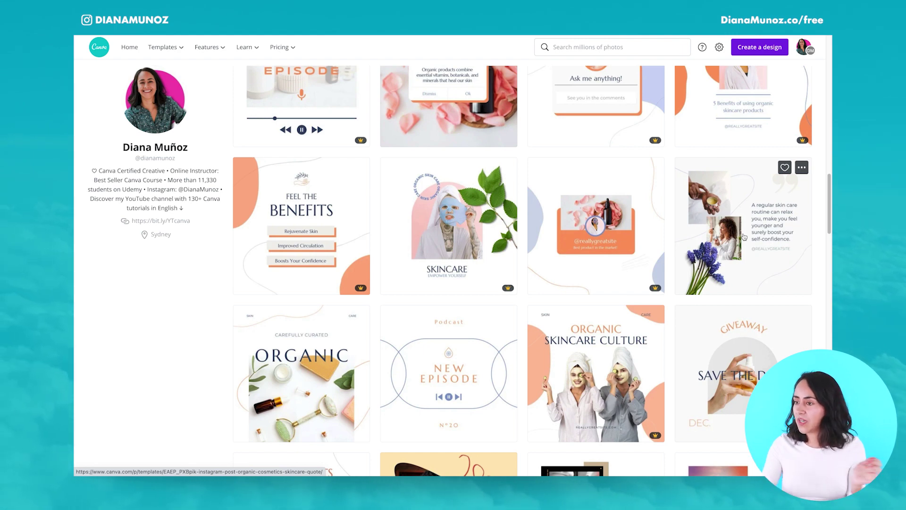
pyautogui.scroll(1, 744, 236)
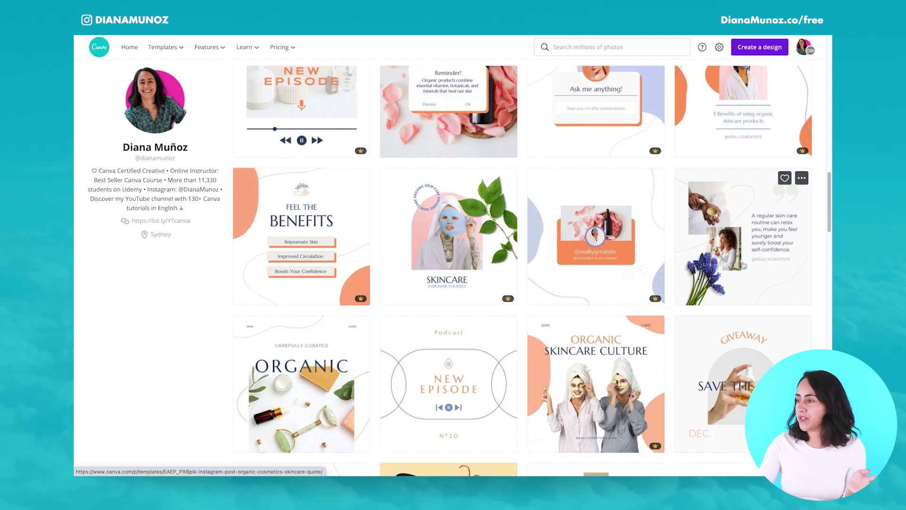
pyautogui.click(741, 210)
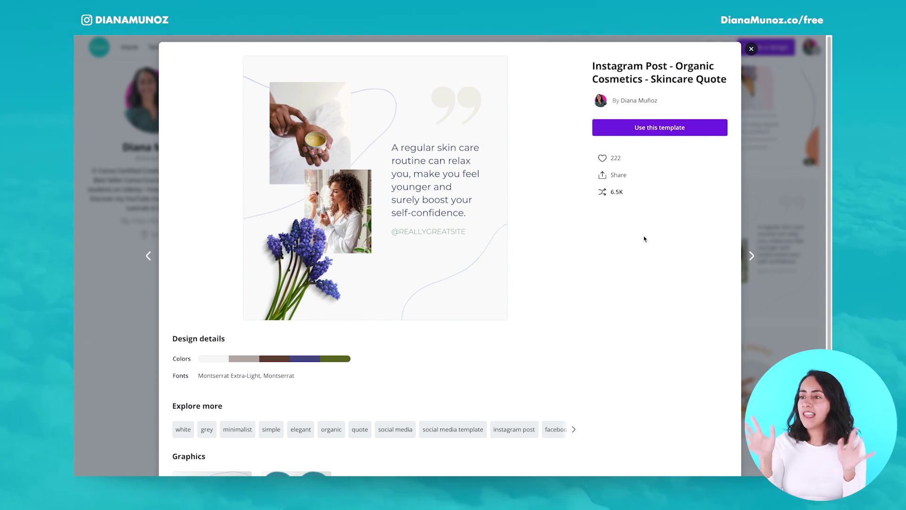
pyautogui.click(774, 192)
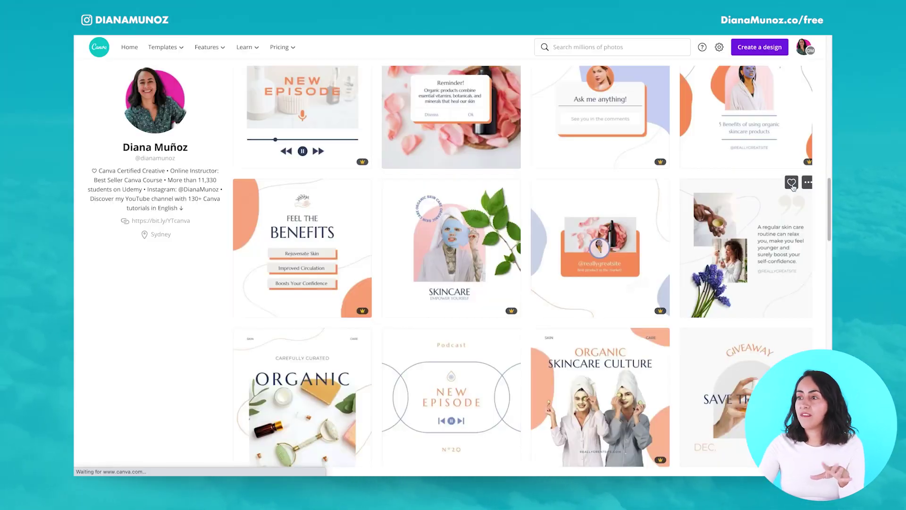
pyautogui.scroll(-5, 790, 186)
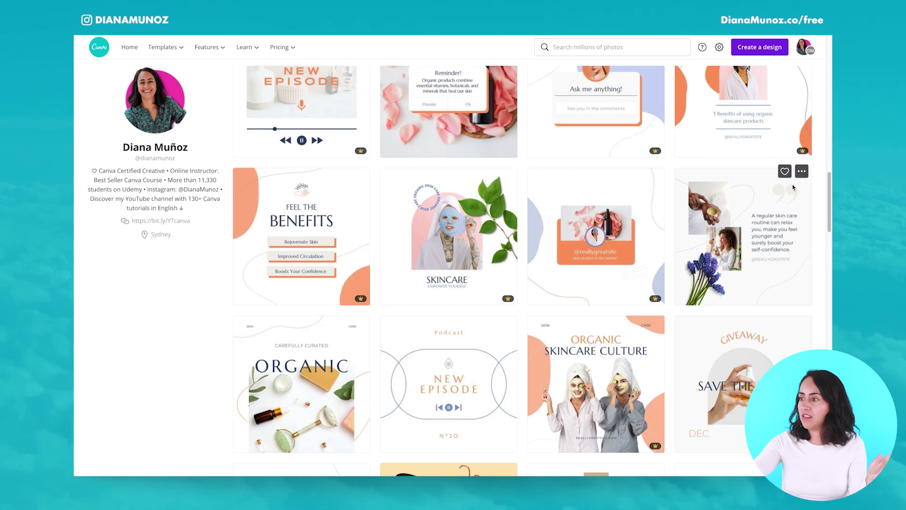
pyautogui.scroll(1, 825, 257)
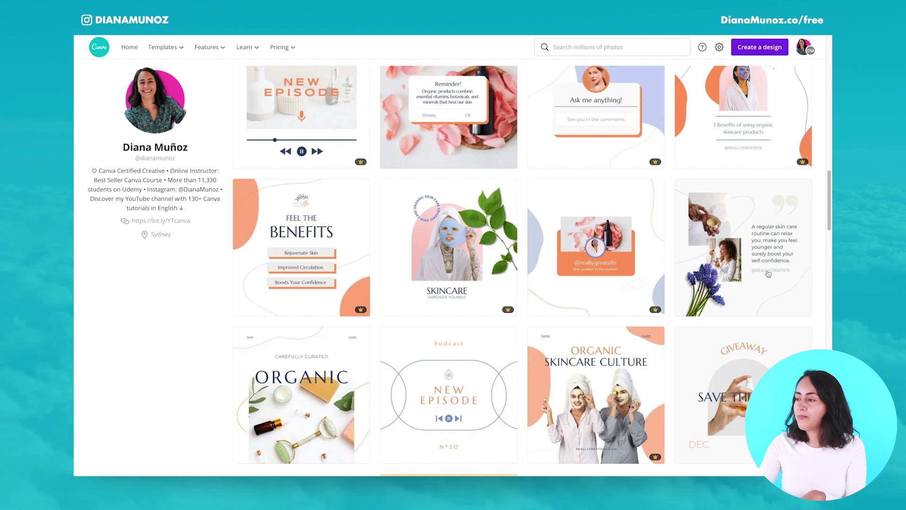
pyautogui.click(743, 241)
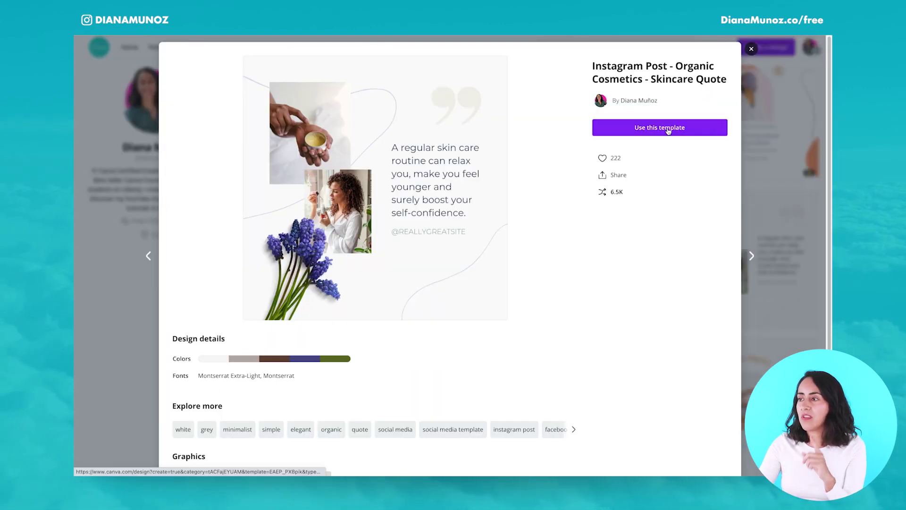
pyautogui.click(668, 131)
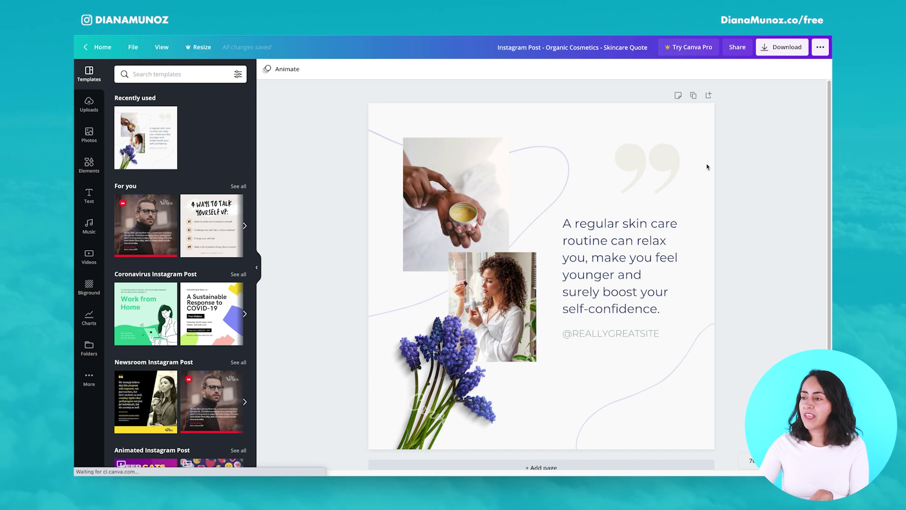
# Step: Look up the info of the design's quotation mark graphic and search elements by its keyword "quotation marks"
pyautogui.click(657, 186)
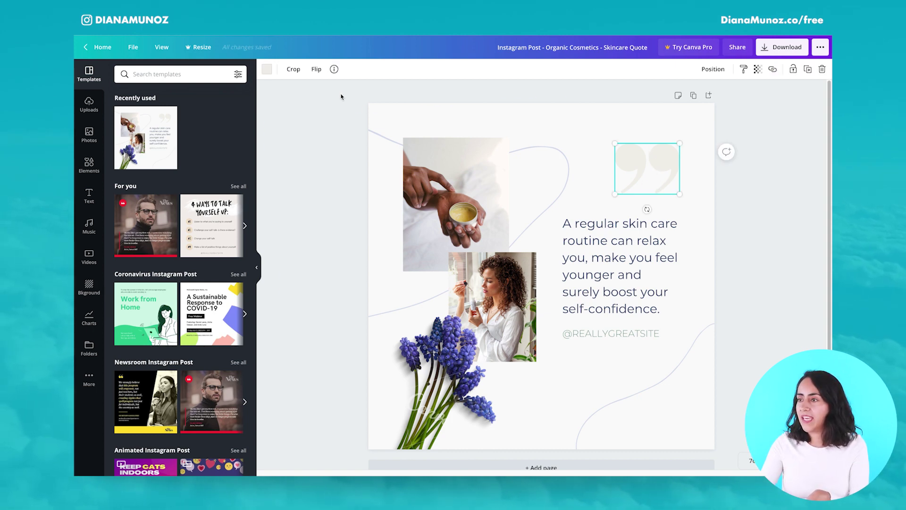
pyautogui.click(334, 69)
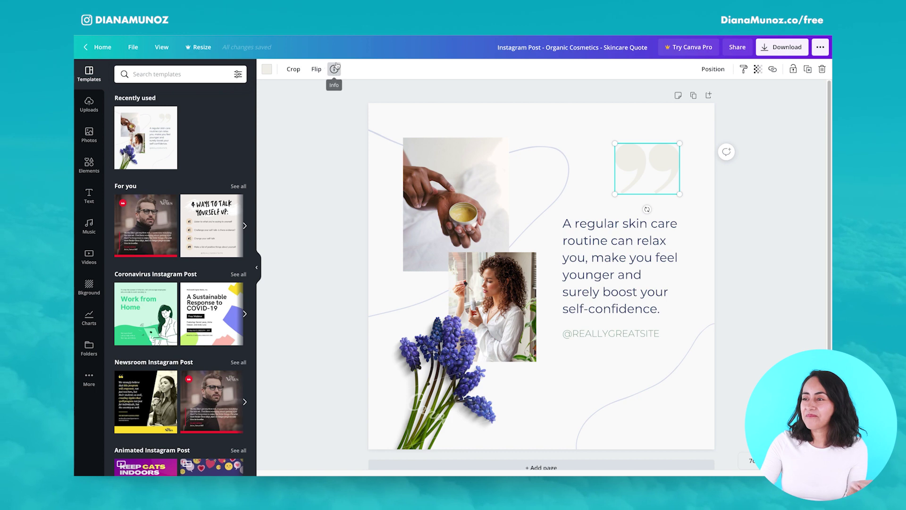
pyautogui.click(336, 68)
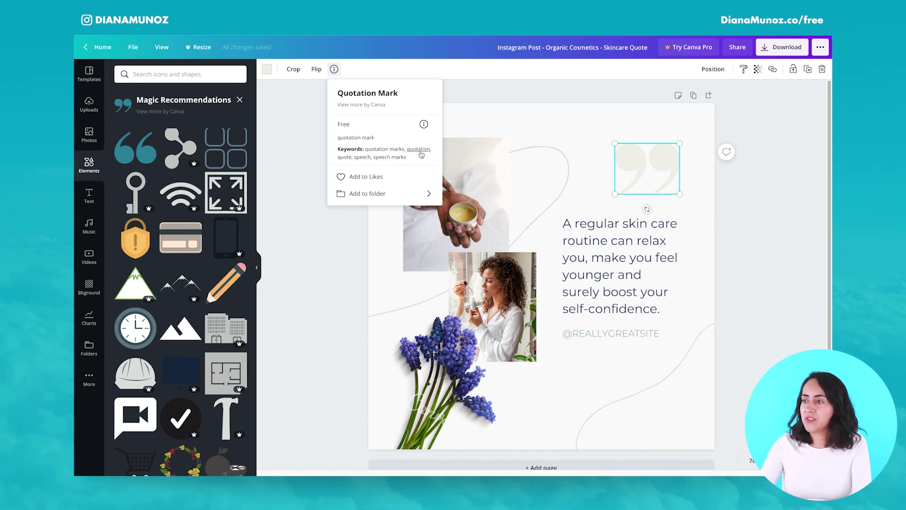
pyautogui.click(383, 150)
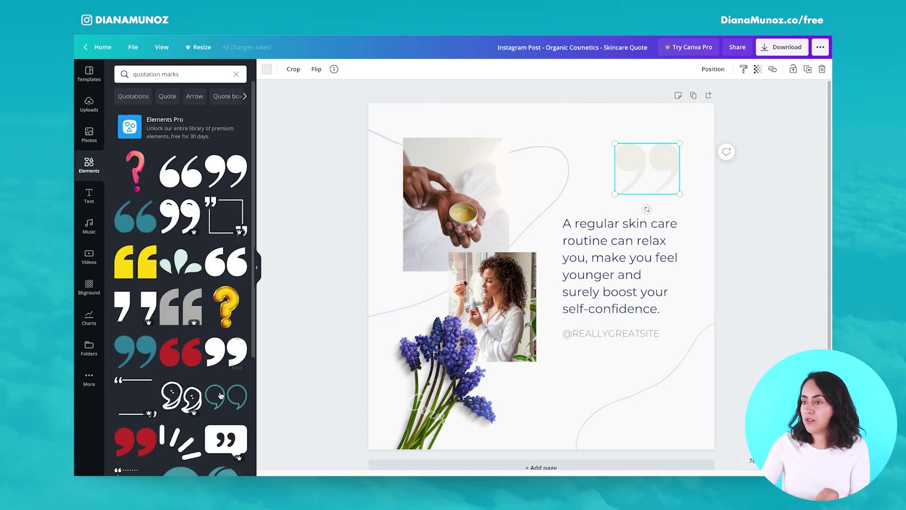
# Step: Save the quotation mark graphic to Likes and view the Likes folder
pyautogui.click(334, 69)
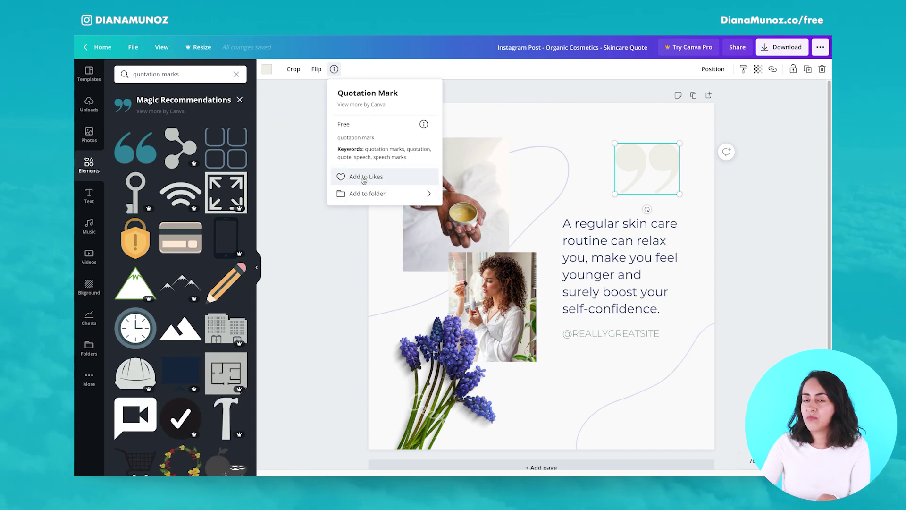
pyautogui.click(363, 177)
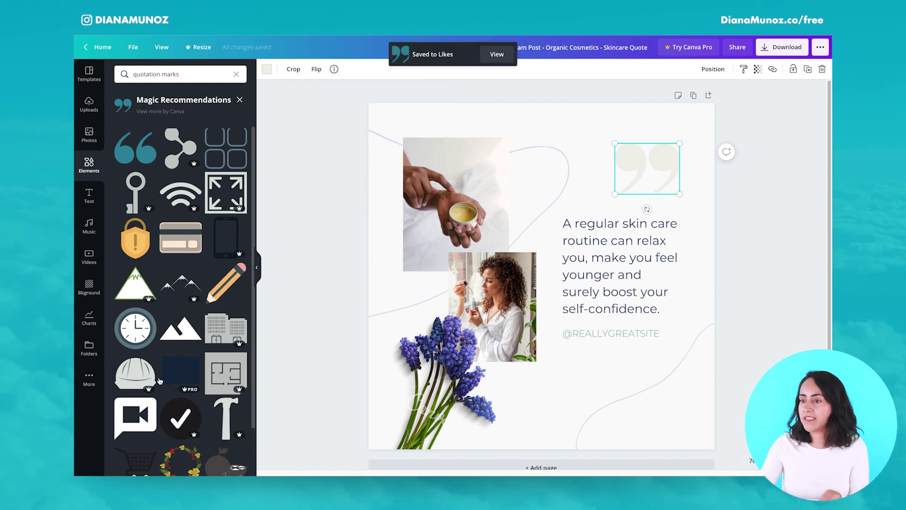
pyautogui.click(87, 350)
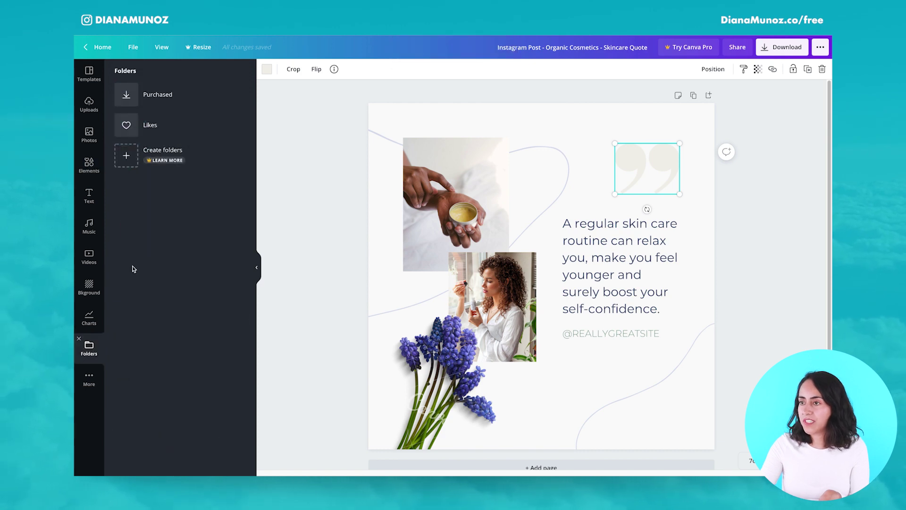
pyautogui.click(128, 125)
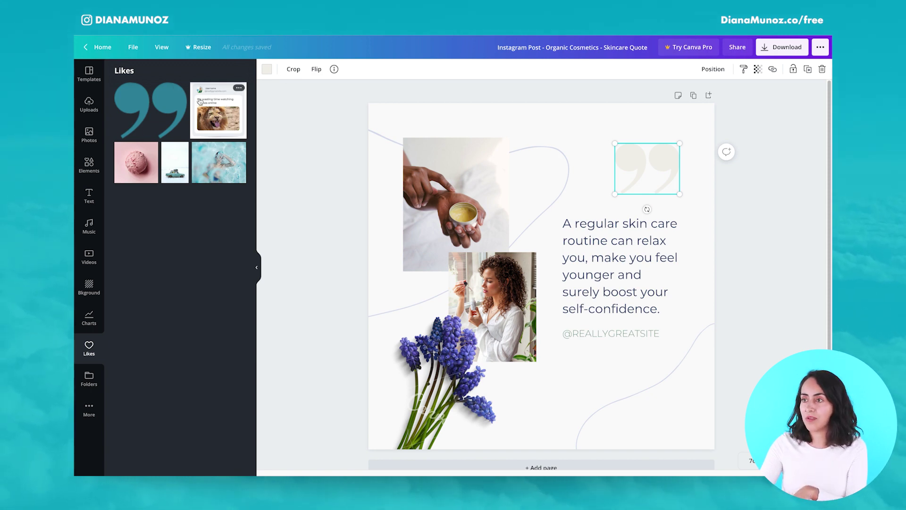
# Step: Check the folders available for saving the quotation mark graphic
pyautogui.click(334, 69)
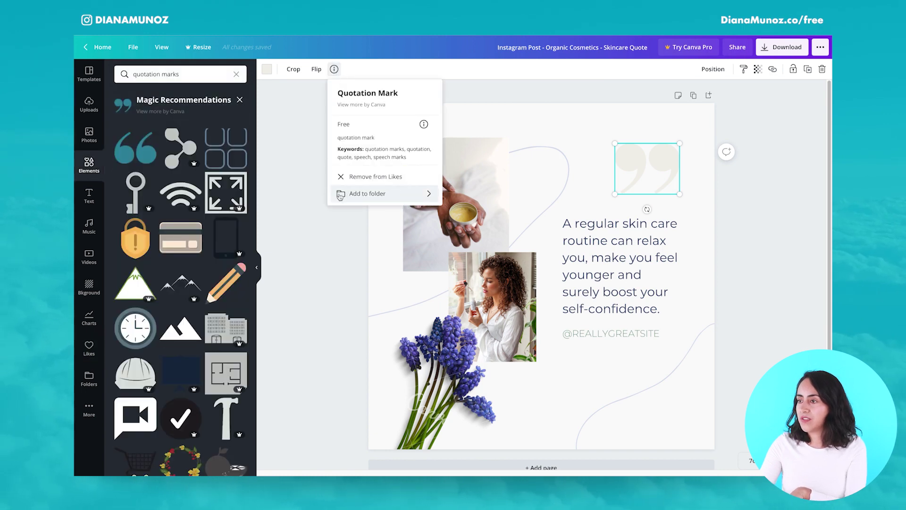
pyautogui.click(430, 199)
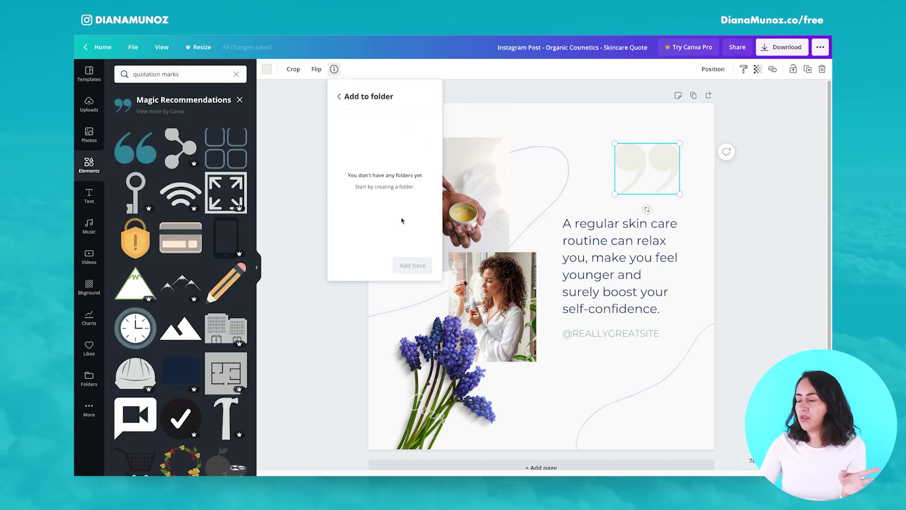
pyautogui.click(341, 97)
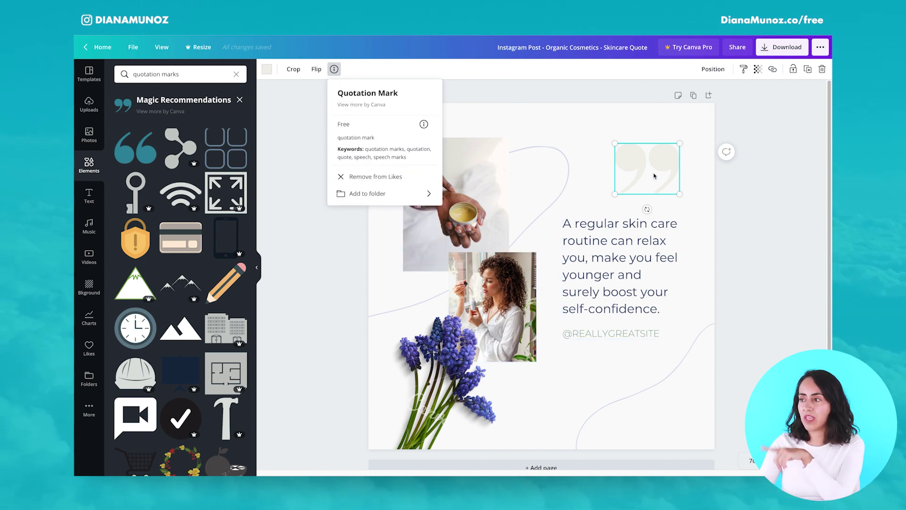
# Step: Look up the info of the photo of the curly-haired woman and show all of its keywords
pyautogui.click(516, 277)
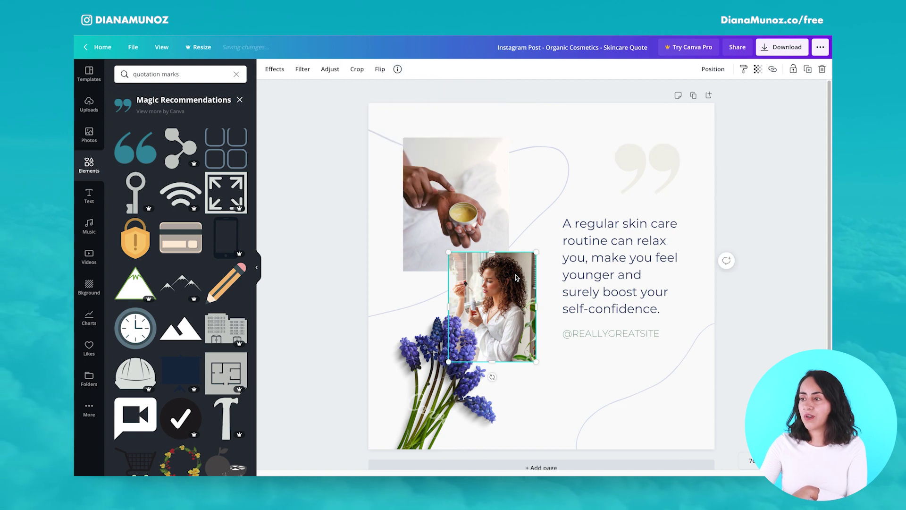
pyautogui.click(398, 69)
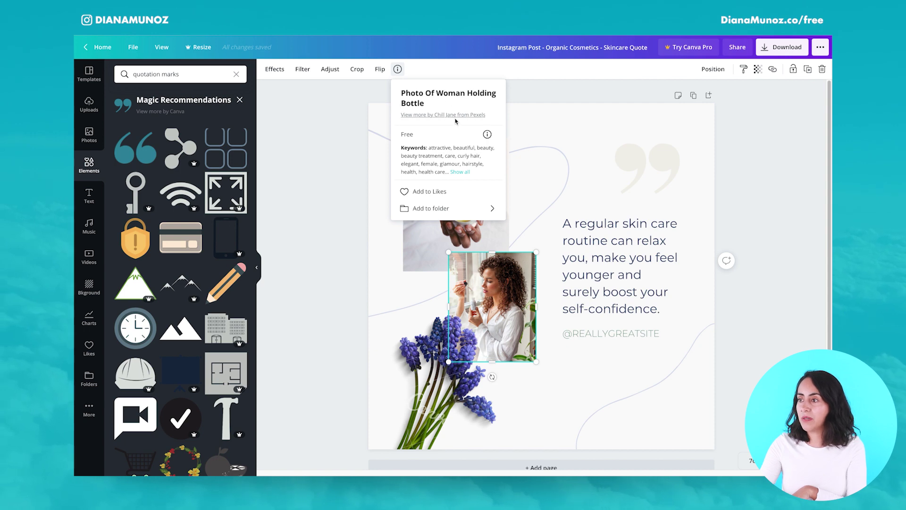
pyautogui.click(461, 173)
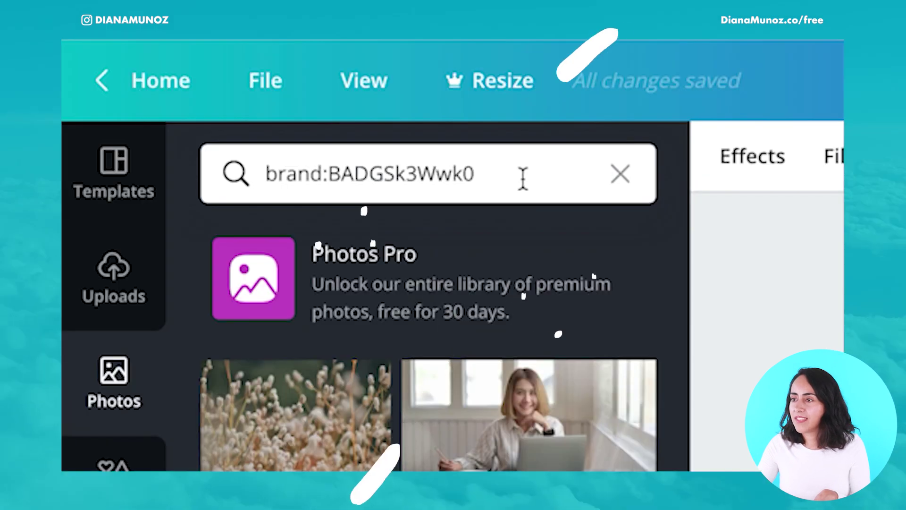
# Step: Extend the brand-filtered photo search to "brand:BADGSk3Wwk0 woman holding bottle beauty treatment" and run it
pyautogui.click(528, 178)
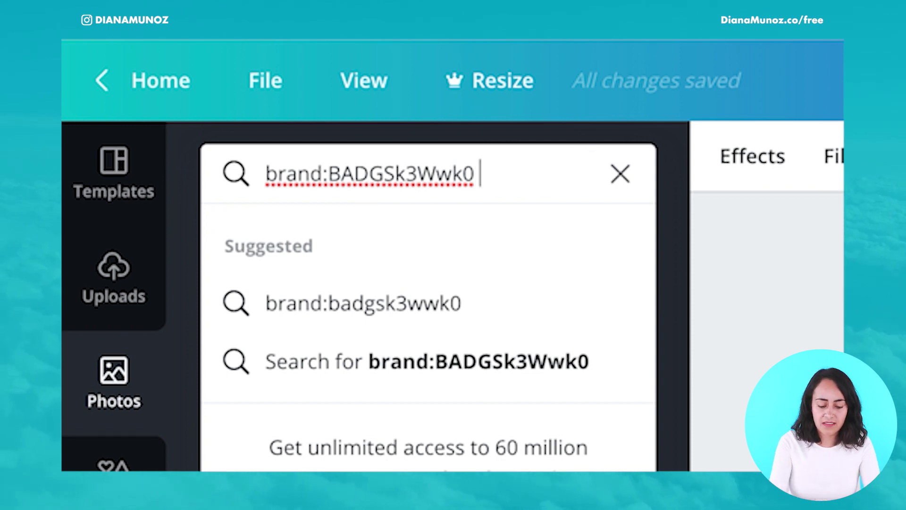
pyautogui.write('wo')
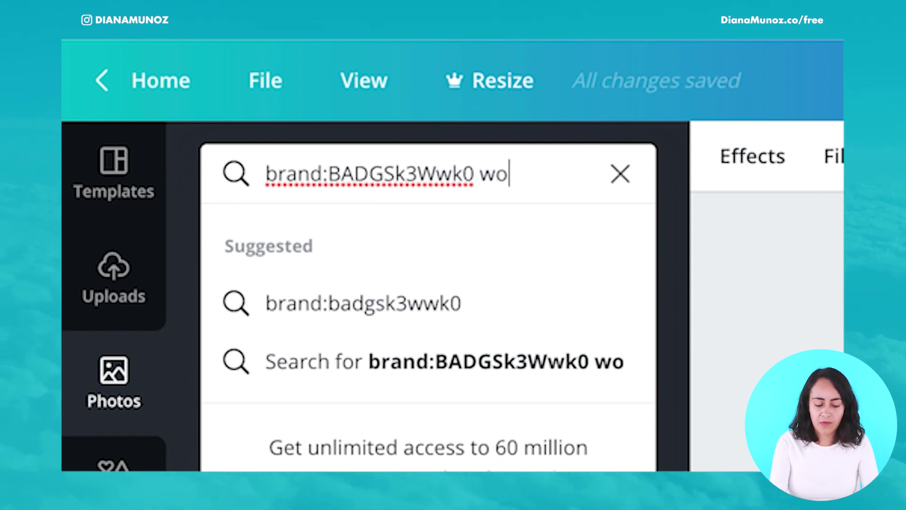
pyautogui.write('man holding bottle')
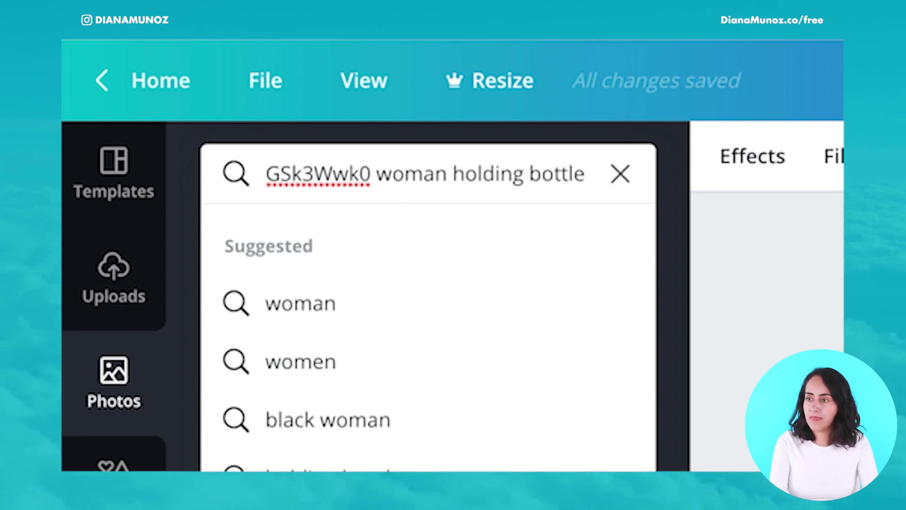
pyautogui.write(' b')
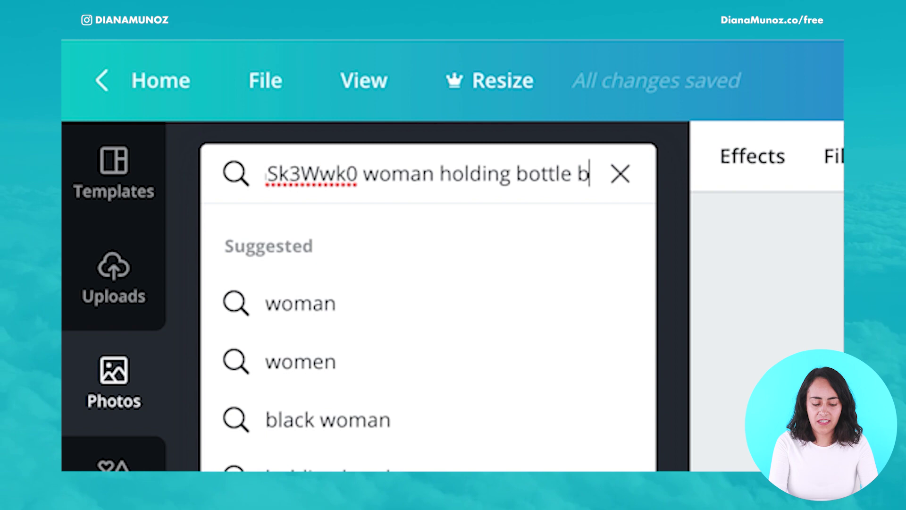
pyautogui.write('eauty treatment')
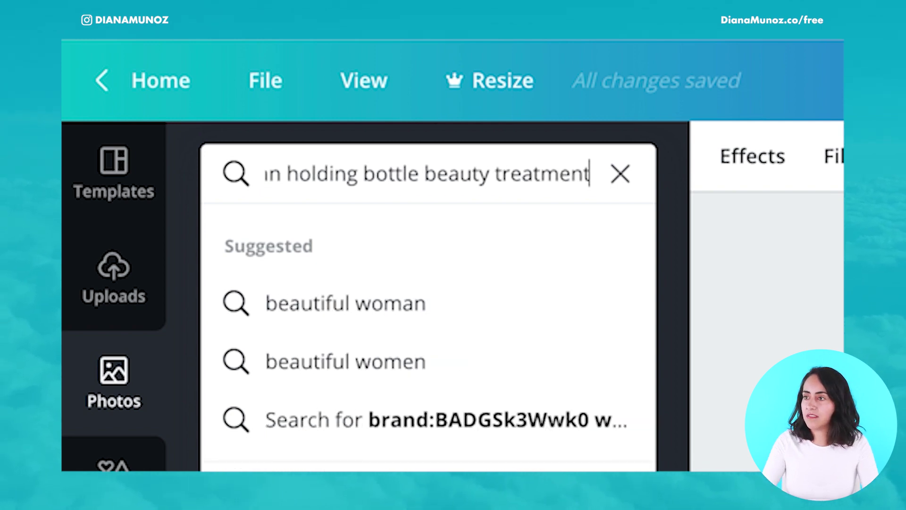
pyautogui.press('Return')
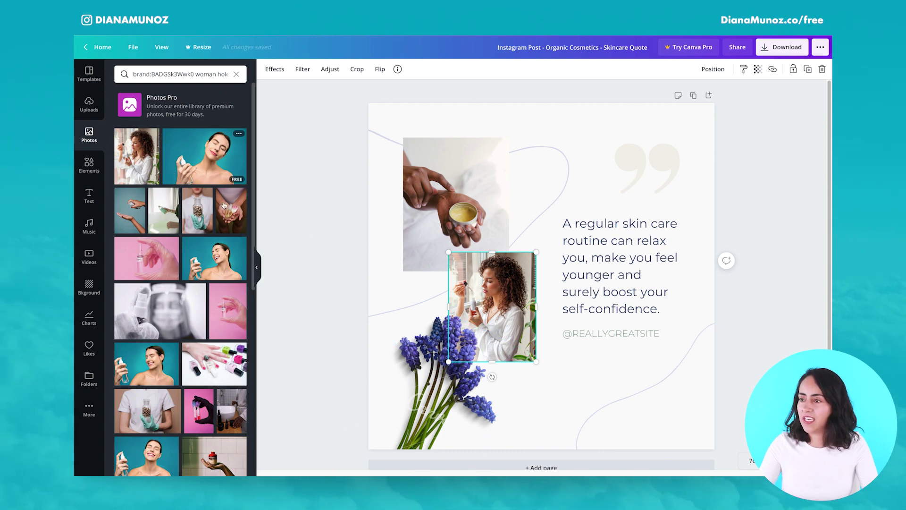
# Step: Try out the photos of hands holding a bottle with a tulip and of the capsule jar at reduced size, and delete both
pyautogui.click(240, 219)
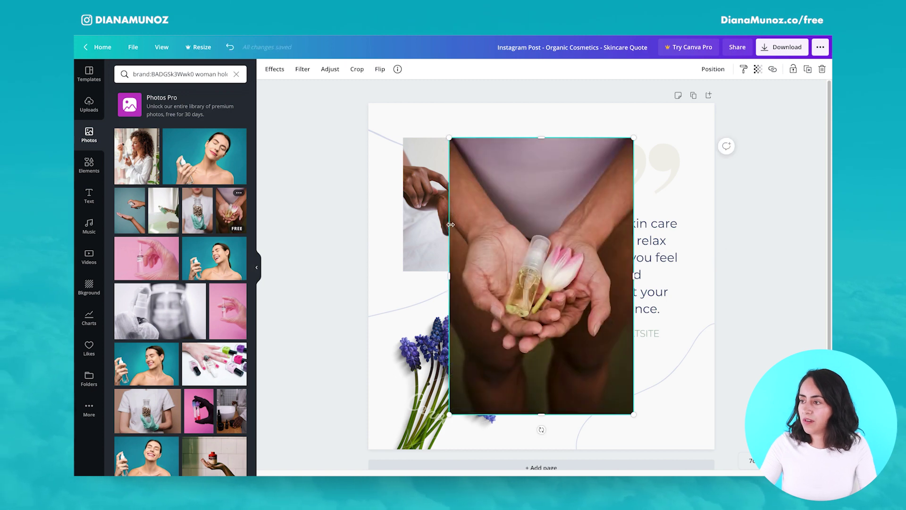
pyautogui.moveTo(544, 211); pyautogui.dragTo(615, 210)
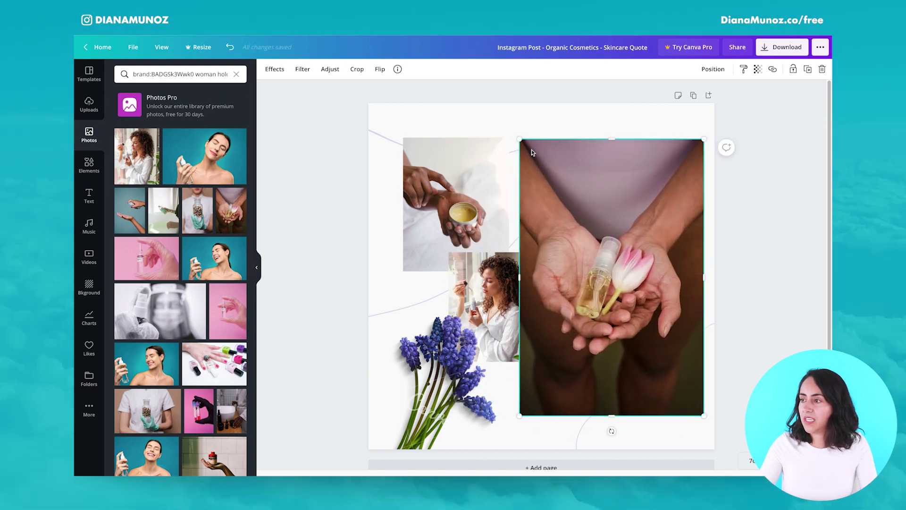
pyautogui.moveTo(520, 140); pyautogui.dragTo(580, 212)
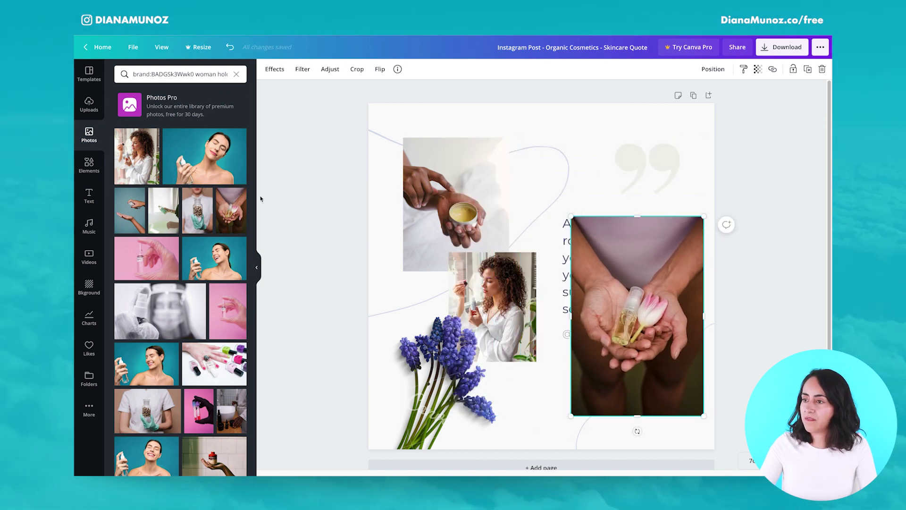
pyautogui.click(197, 208)
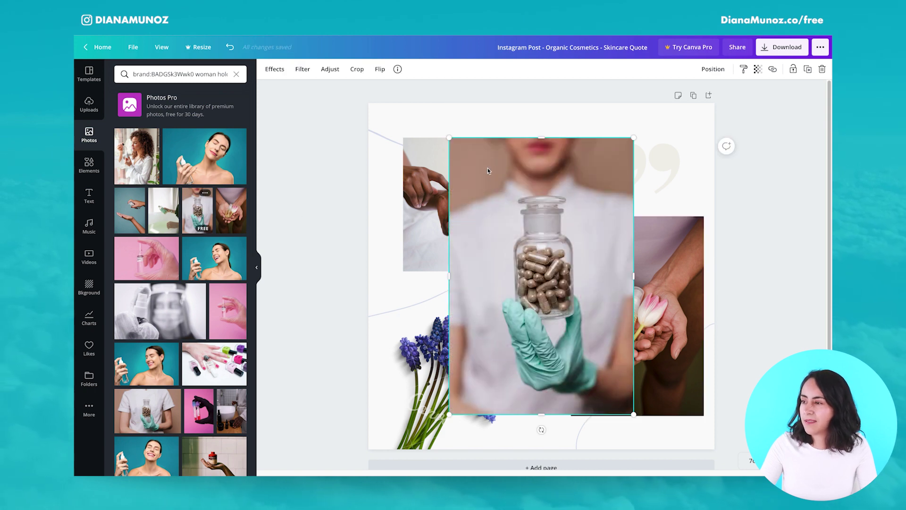
pyautogui.moveTo(632, 416); pyautogui.dragTo(555, 298)
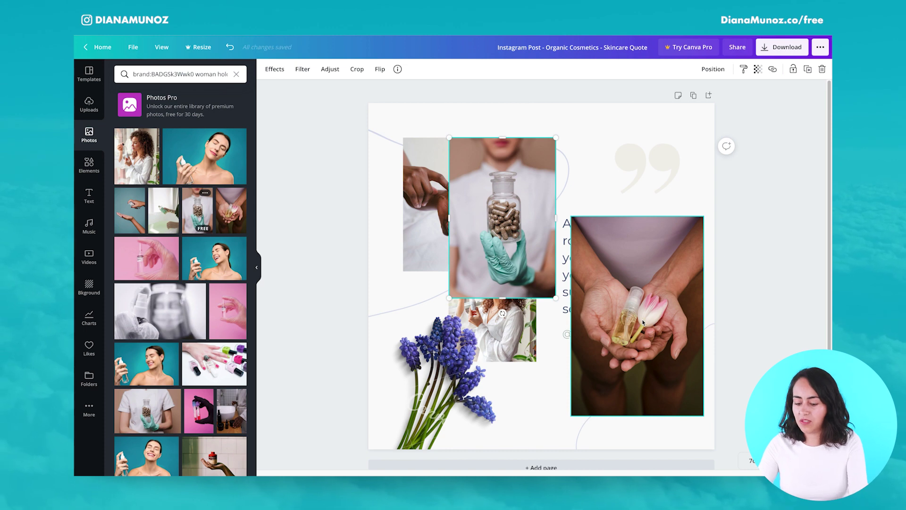
pyautogui.keyDown('shift'); pyautogui.click(643, 323); pyautogui.keyUp('shift')
pyautogui.press('Delete')
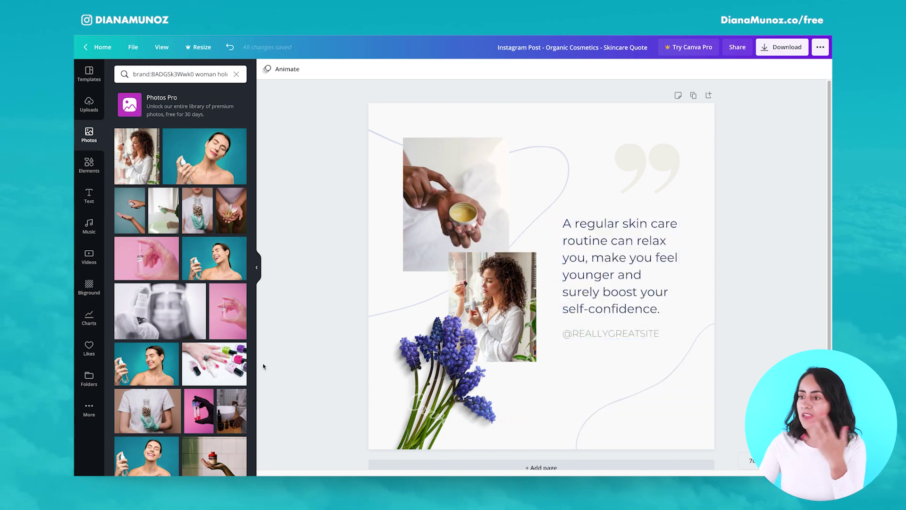
# Step: Add the photos of yellow paint, the worker in a blue apron, the woman in a bathrobe and the hands pouring liquid to page 2
pyautogui.scroll(-3, 247, 364)
pyautogui.scroll(-3, 246, 367)
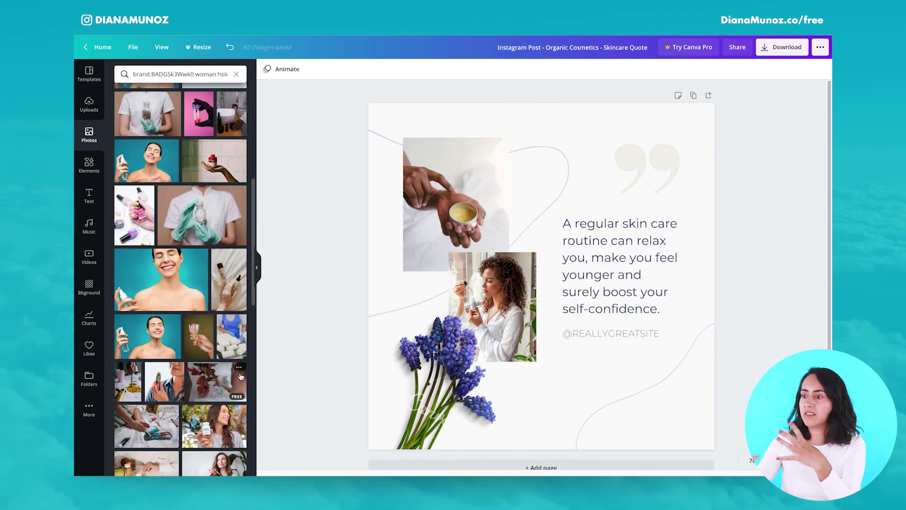
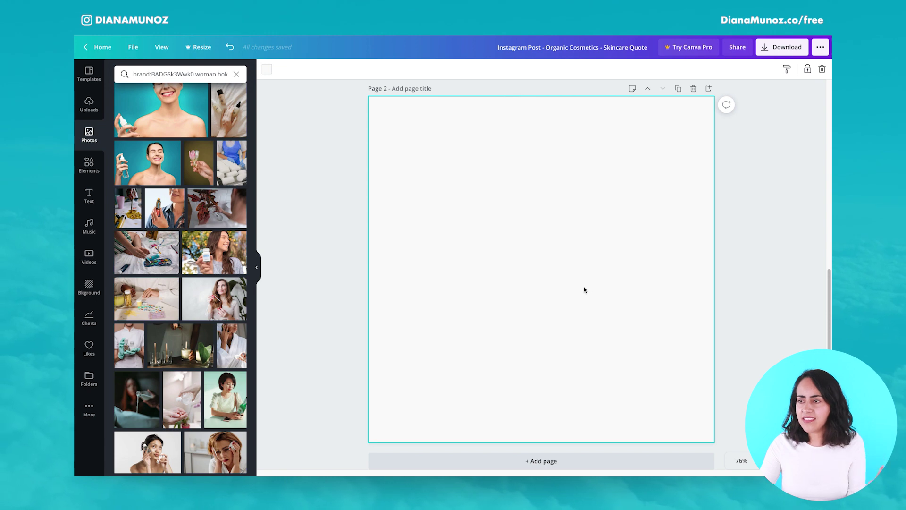
pyautogui.click(121, 213)
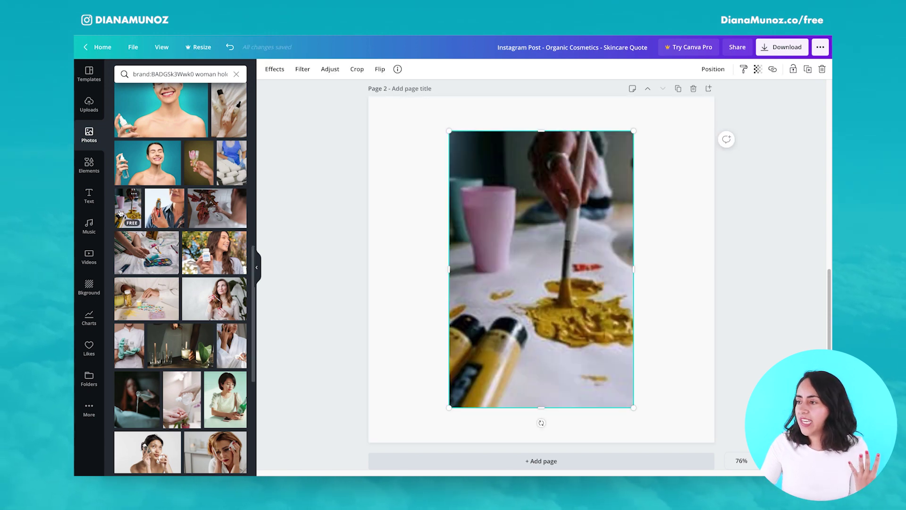
pyautogui.click(230, 173)
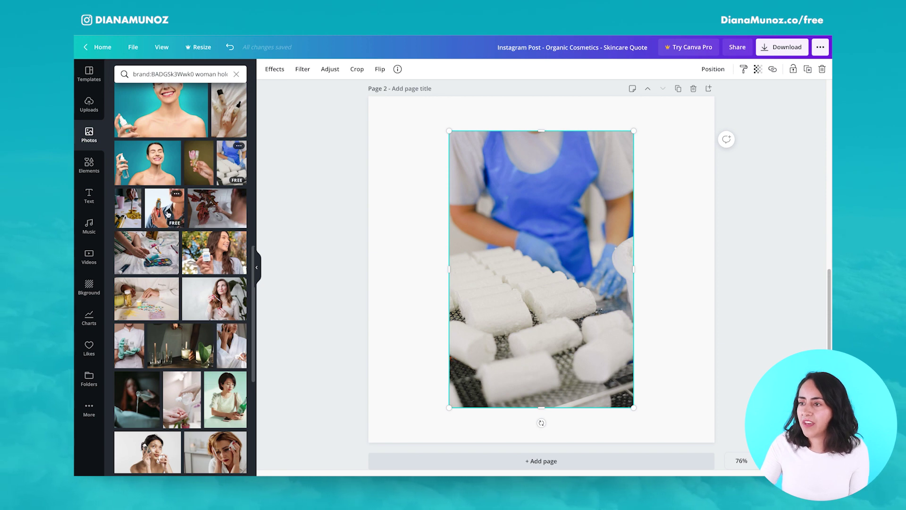
pyautogui.click(232, 347)
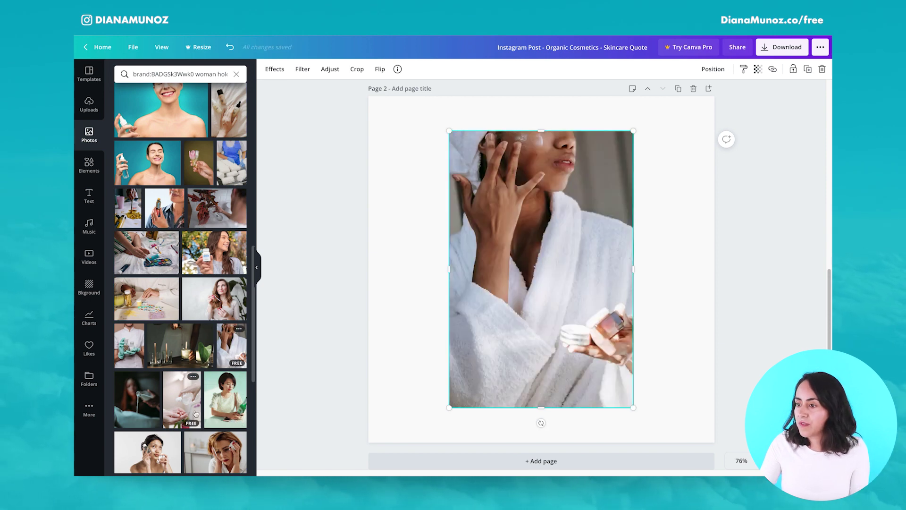
pyautogui.click(182, 400)
pyautogui.scroll(-6, 212, 446)
pyautogui.press('Escape')
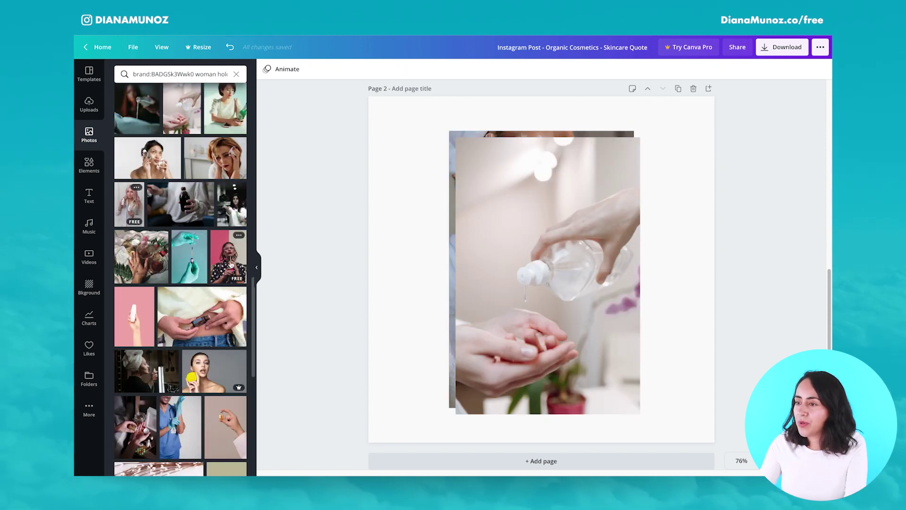
# Step: Add the dark photo of the woman in white, shrink the photos to small thumbnails and spread all five across page 2
pyautogui.moveTo(232, 221); pyautogui.dragTo(531, 195)
pyautogui.moveTo(640, 132); pyautogui.dragTo(587, 263)
pyautogui.click(515, 297)
pyautogui.moveTo(543, 283); pyautogui.dragTo(473, 269)
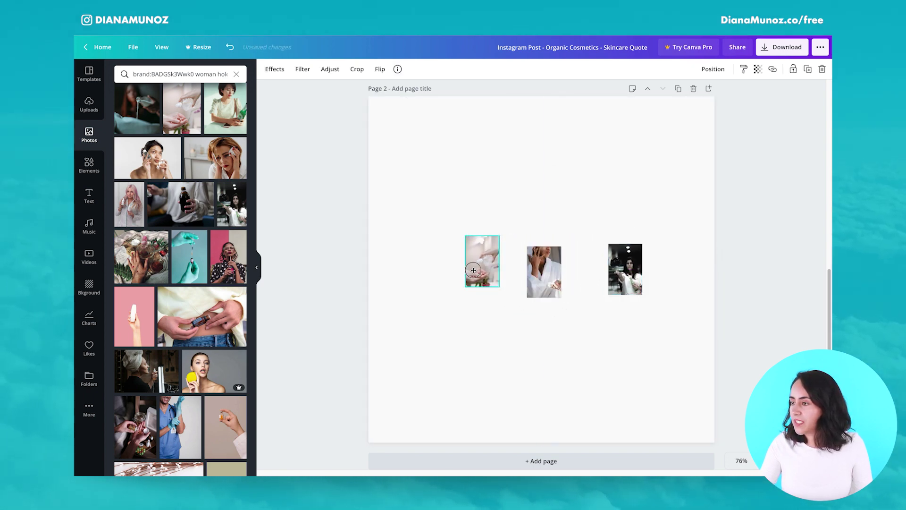
pyautogui.moveTo(543, 272)
pyautogui.mouseDown()
pyautogui.moveTo(424, 270)
pyautogui.moveTo(644, 261)
pyautogui.moveTo(533, 259)
pyautogui.mouseUp()
pyautogui.moveTo(416, 200)
pyautogui.mouseDown()
pyautogui.moveTo(684, 273)
pyautogui.moveTo(667, 235)
pyautogui.moveTo(684, 216)
pyautogui.moveTo(707, 218)
pyautogui.mouseUp()
pyautogui.click(717, 246)
pyautogui.click(681, 240)
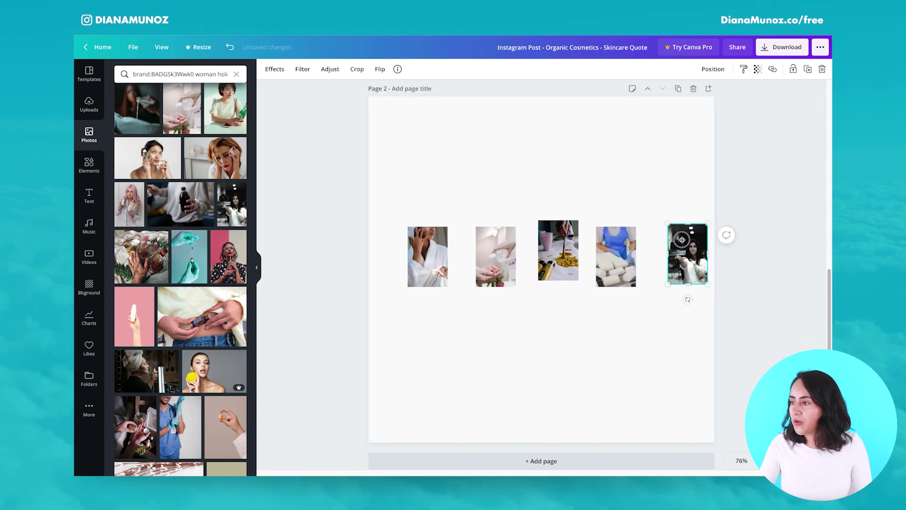
# Step: Line up the five small photos at the same height in a horizontal row with roughly equal gaps
pyautogui.moveTo(620, 253); pyautogui.dragTo(621, 247)
pyautogui.moveTo(486, 260); pyautogui.dragTo(419, 250)
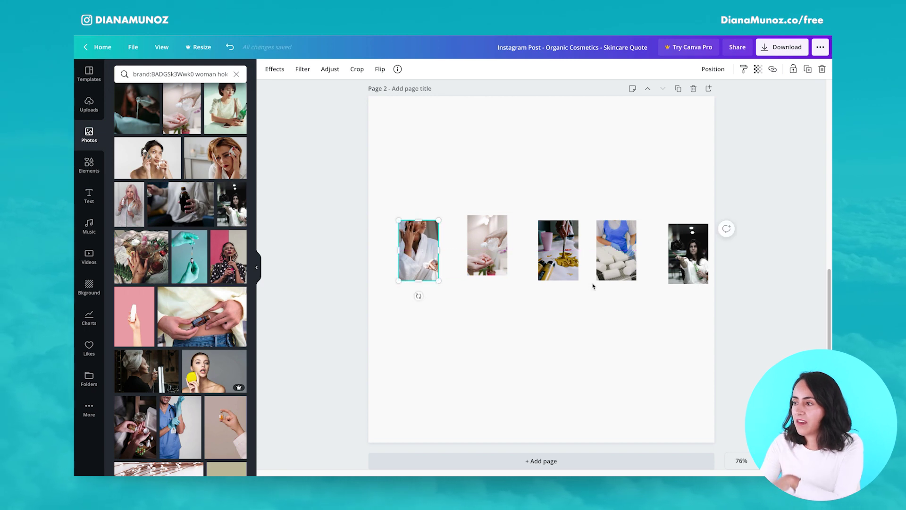
pyautogui.moveTo(568, 269); pyautogui.dragTo(609, 257)
pyautogui.moveTo(687, 257); pyautogui.dragTo(678, 249)
pyautogui.moveTo(427, 270); pyautogui.dragTo(421, 263)
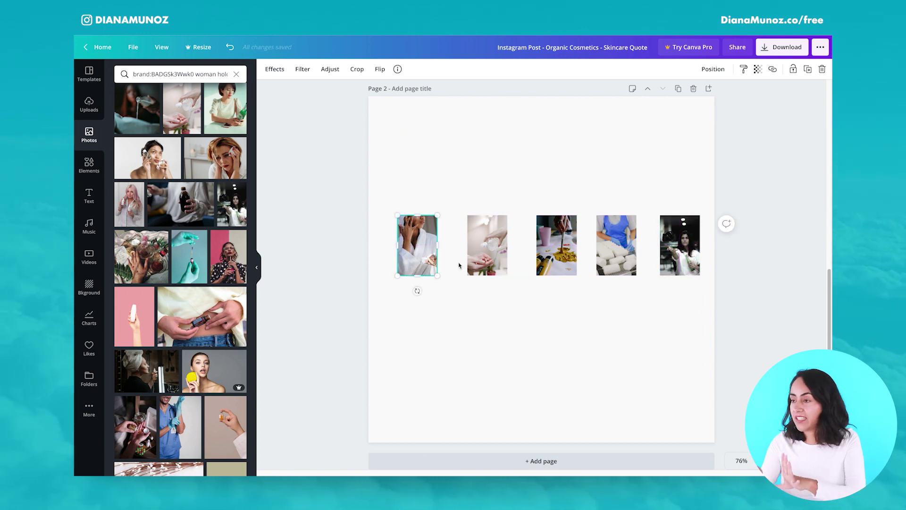
pyautogui.click(479, 132)
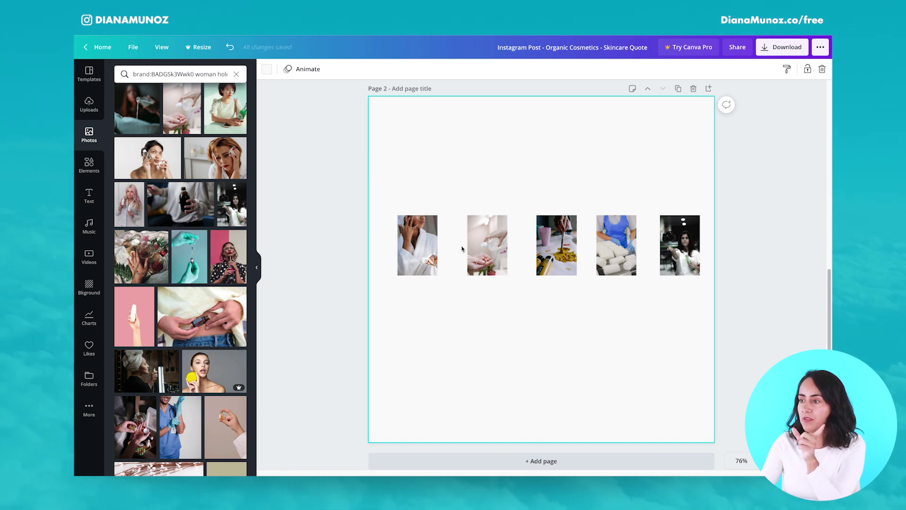
pyautogui.moveTo(494, 253); pyautogui.dragTo(492, 253)
pyautogui.moveTo(558, 253); pyautogui.dragTo(550, 254)
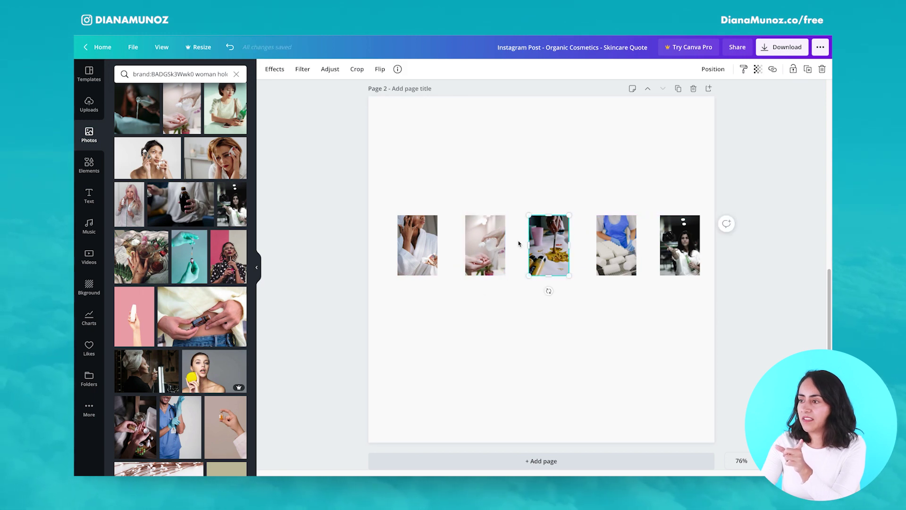
pyautogui.click(660, 346)
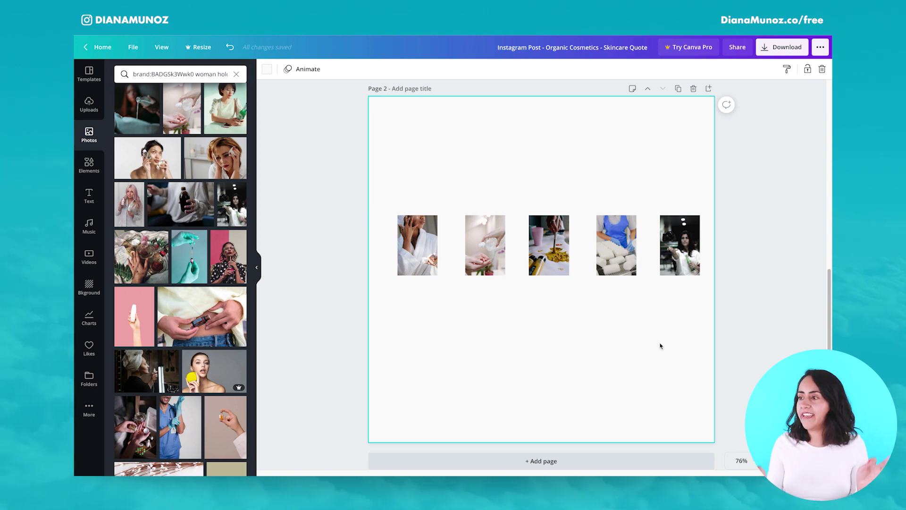
# Step: Space the row of five photos evenly with Tidy up, undo it and apply Tidy up again
pyautogui.moveTo(697, 307); pyautogui.dragTo(413, 246)
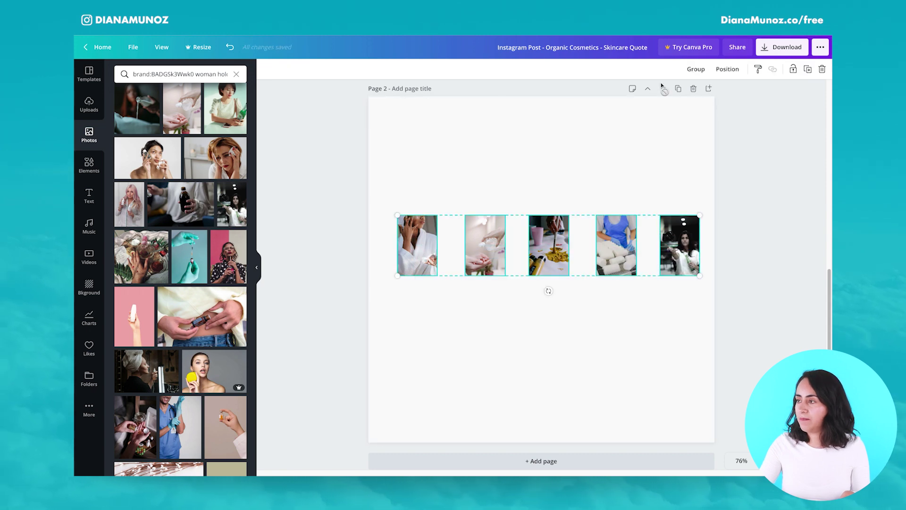
pyautogui.click(730, 69)
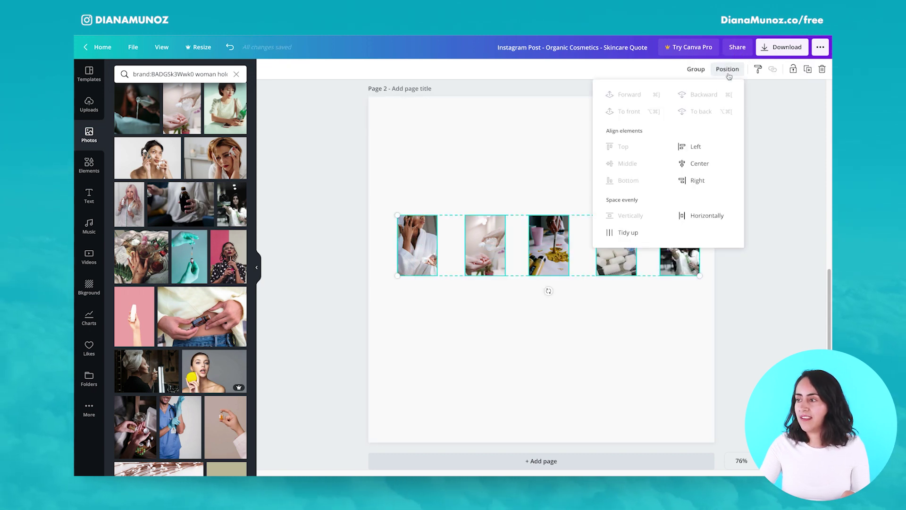
pyautogui.click(636, 234)
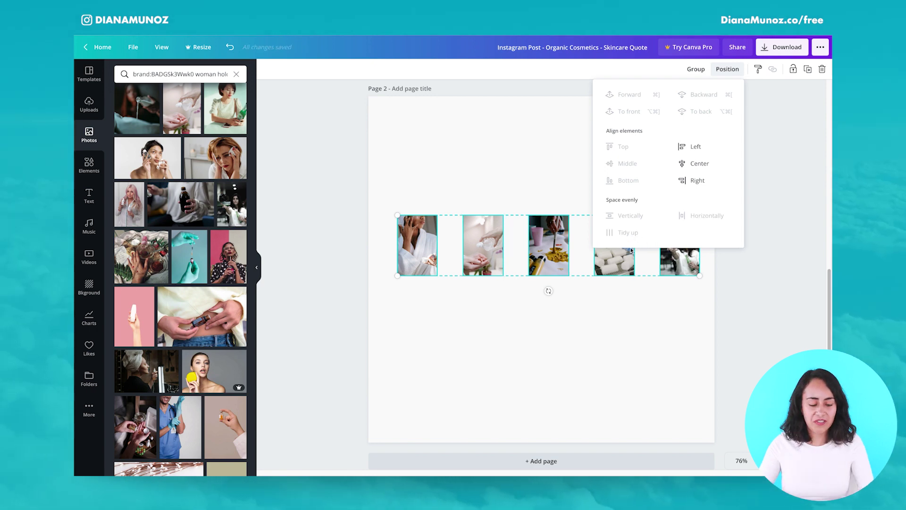
pyautogui.press('super+z')
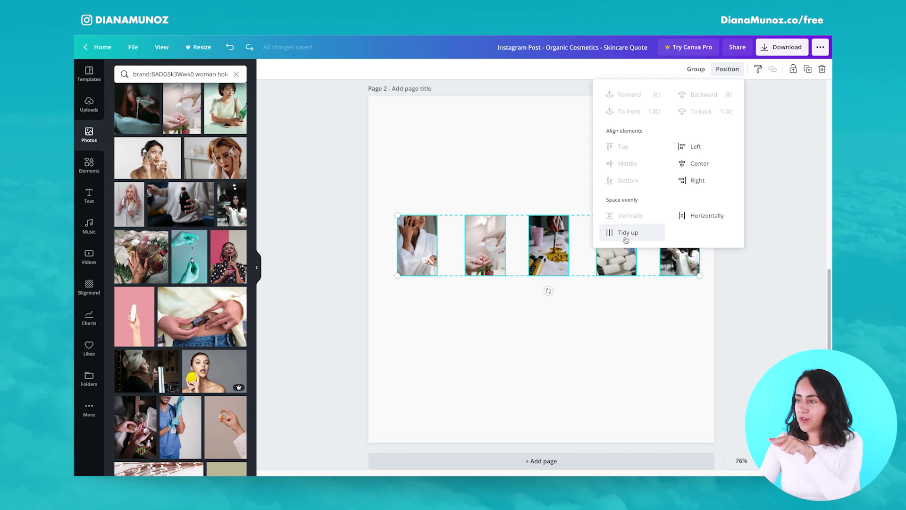
pyautogui.click(625, 239)
pyautogui.click(650, 320)
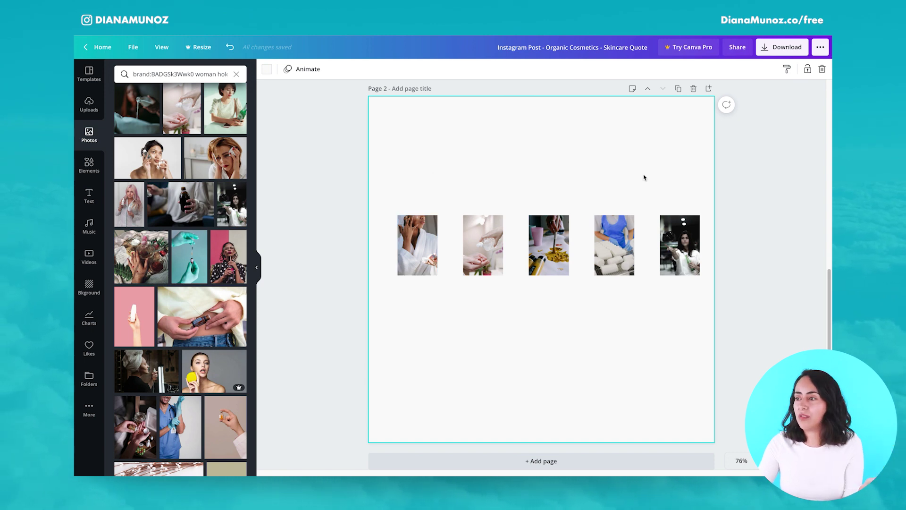
# Step: Rearrange the five photos into a vertical column near the middle of page 2, from bathrobe photo down to dark photo, with uneven gaps
pyautogui.moveTo(688, 237); pyautogui.dragTo(607, 301)
pyautogui.moveTo(554, 260); pyautogui.dragTo(614, 344)
pyautogui.moveTo(617, 323); pyautogui.dragTo(543, 387)
pyautogui.moveTo(485, 238); pyautogui.dragTo(541, 162)
pyautogui.press('Tab')
pyautogui.moveTo(417, 245); pyautogui.dragTo(534, 405)
pyautogui.click(623, 346)
pyautogui.moveTo(610, 321); pyautogui.dragTo(543, 403)
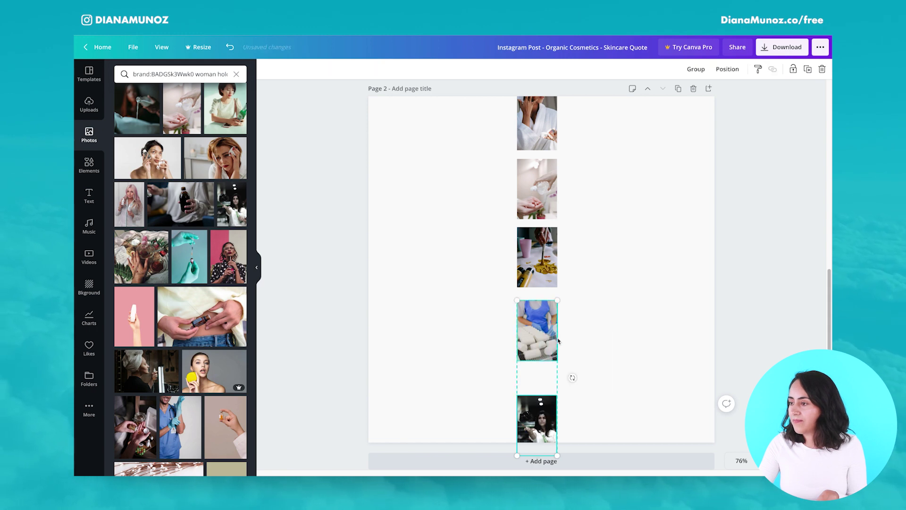
pyautogui.click(561, 336)
pyautogui.moveTo(494, 334); pyautogui.dragTo(554, 427)
pyautogui.moveTo(550, 324)
pyautogui.mouseDown()
pyautogui.moveTo(552, 350)
pyautogui.moveTo(552, 334)
pyautogui.mouseUp()
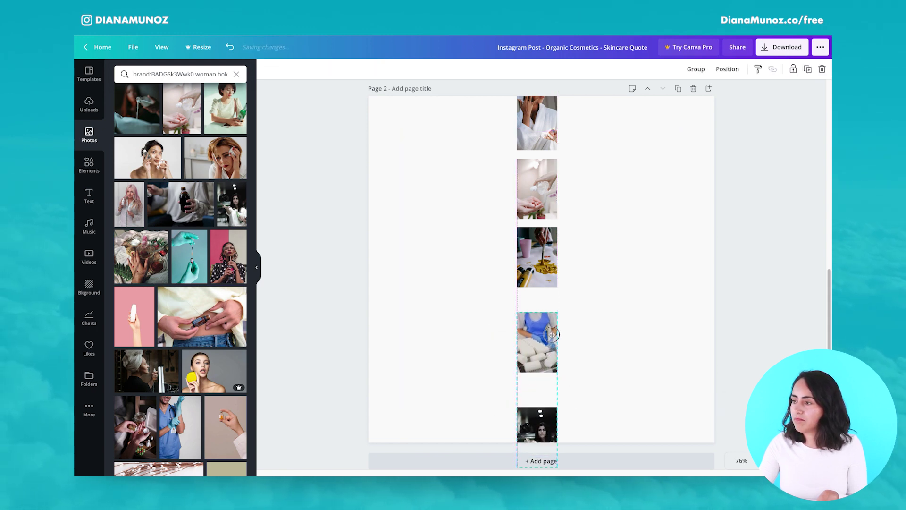
pyautogui.click(640, 233)
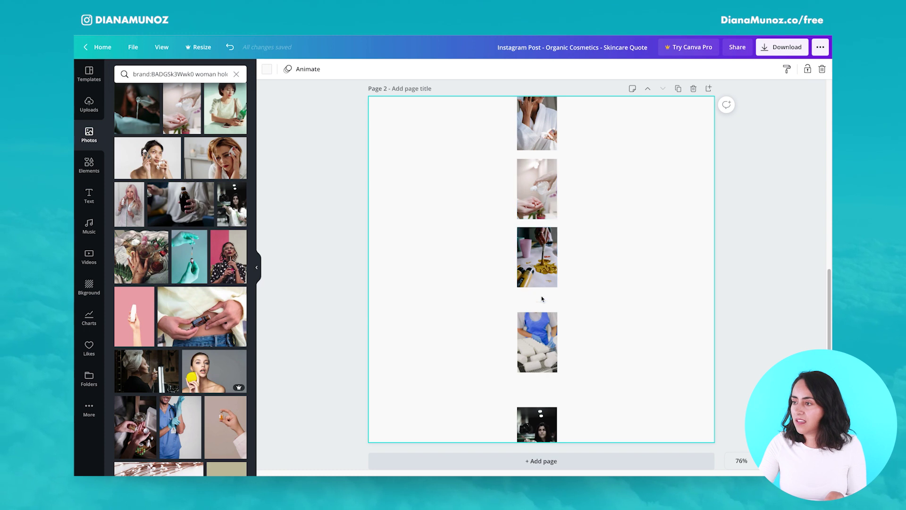
# Step: Select the whole column of five photos and space them evenly with Tidy up
pyautogui.moveTo(591, 419); pyautogui.dragTo(515, 98)
pyautogui.click(735, 69)
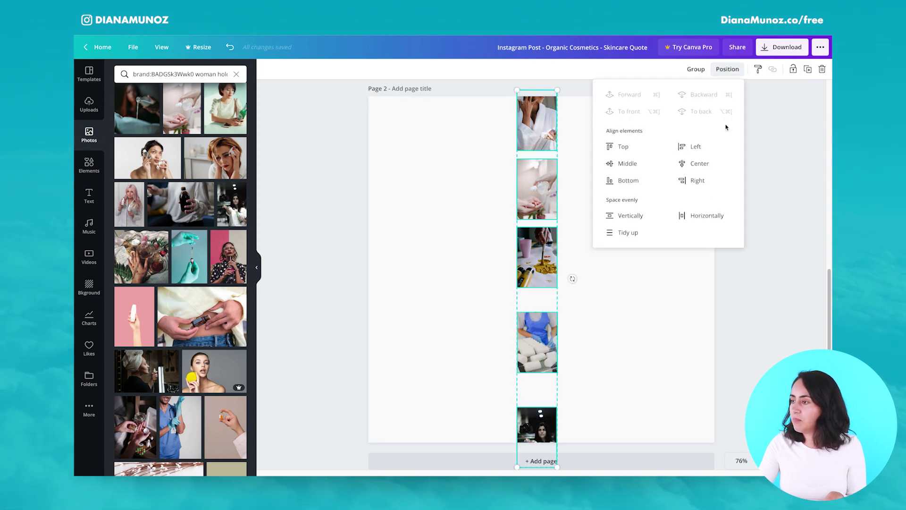
pyautogui.click(608, 233)
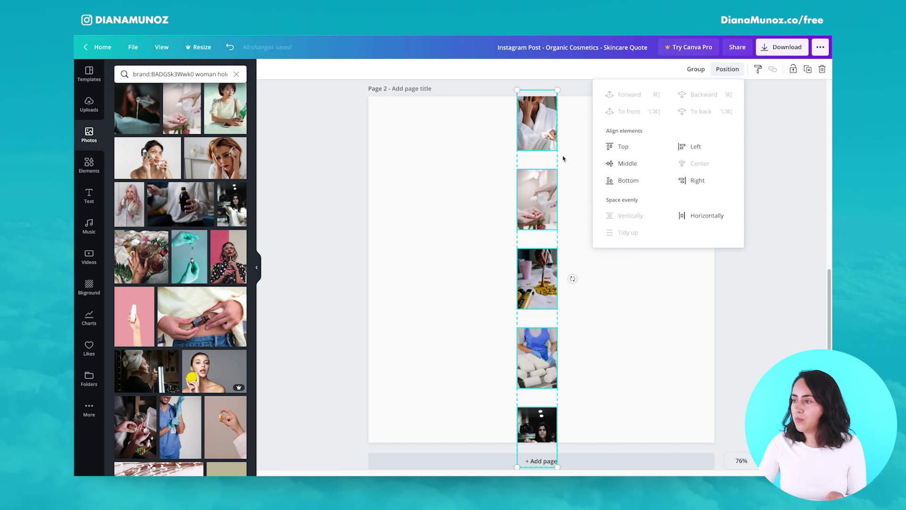
pyautogui.click(642, 349)
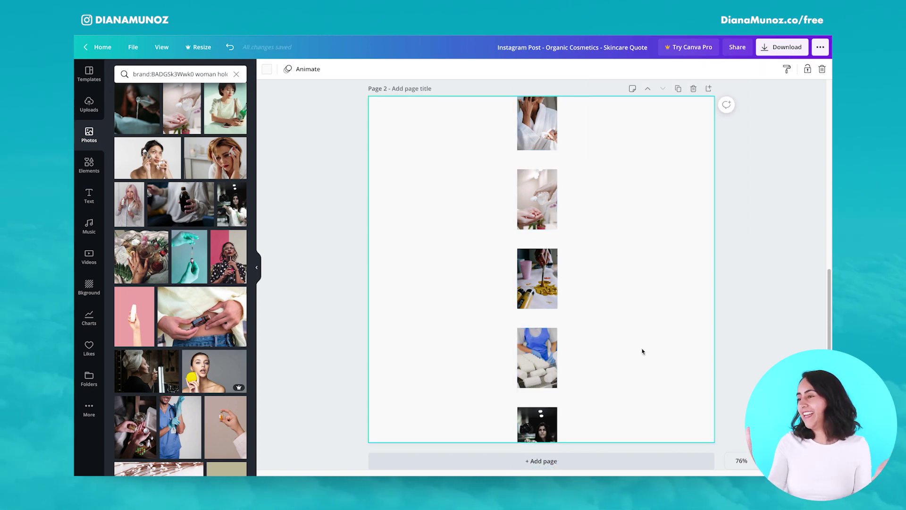
# Step: Move the dark photo to the page's left edge, the bathrobe photo to its right side and the pouring-hands photo higher
pyautogui.moveTo(547, 427); pyautogui.dragTo(402, 255)
pyautogui.moveTo(533, 133); pyautogui.dragTo(665, 283)
pyautogui.moveTo(538, 216); pyautogui.dragTo(530, 188)
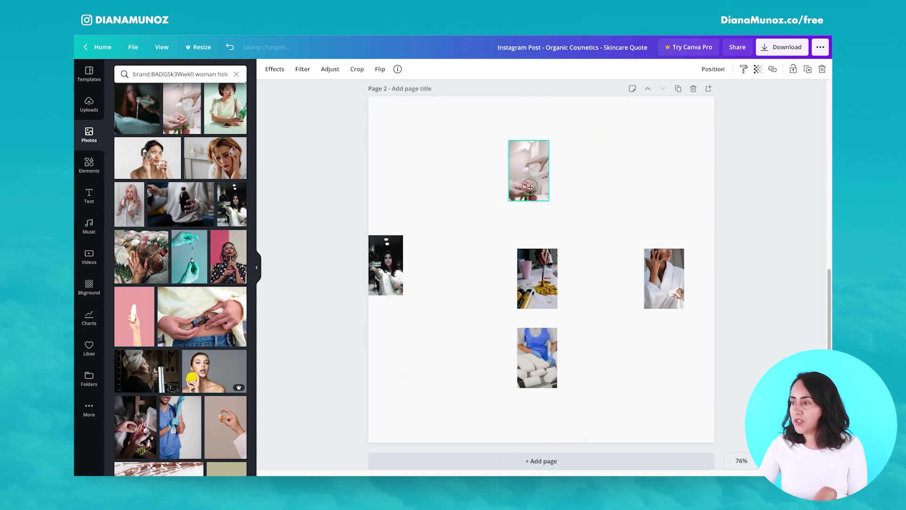
# Step: Align the pouring-hands photo and the yellow paint photo to their common center
pyautogui.moveTo(598, 152); pyautogui.dragTo(503, 294)
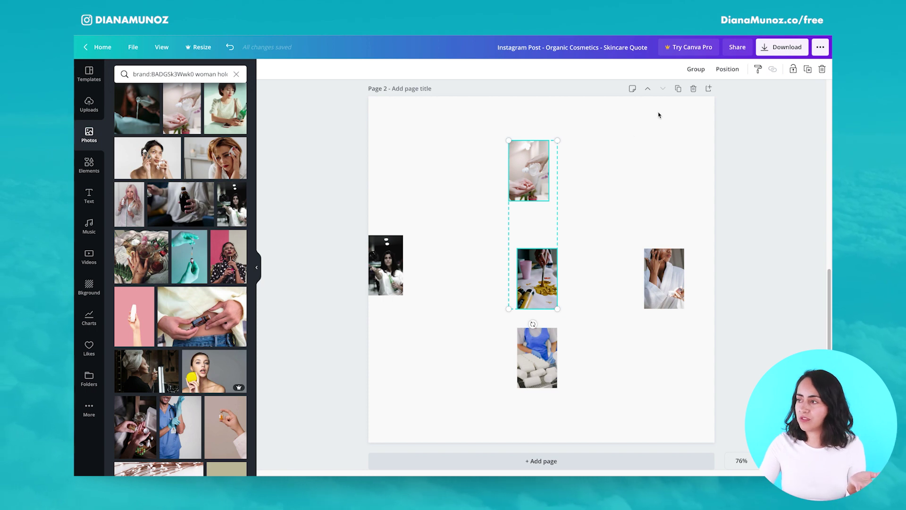
pyautogui.click(736, 67)
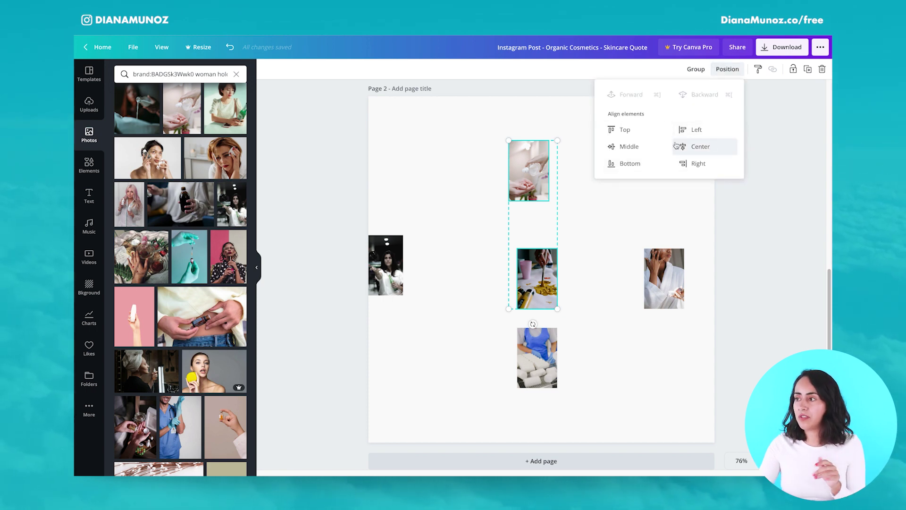
pyautogui.click(699, 148)
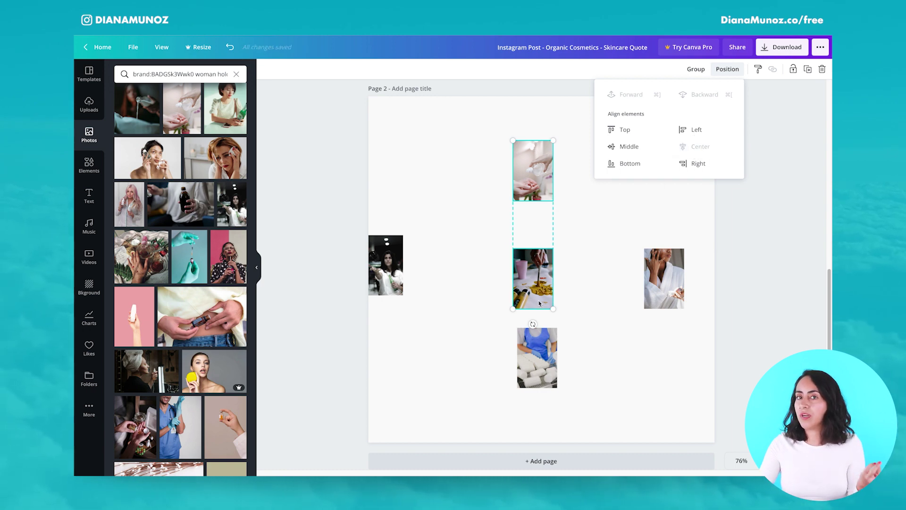
pyautogui.click(580, 309)
# Step: Try Tidy up on the three photos in the middle column
pyautogui.moveTo(596, 175); pyautogui.dragTo(524, 378)
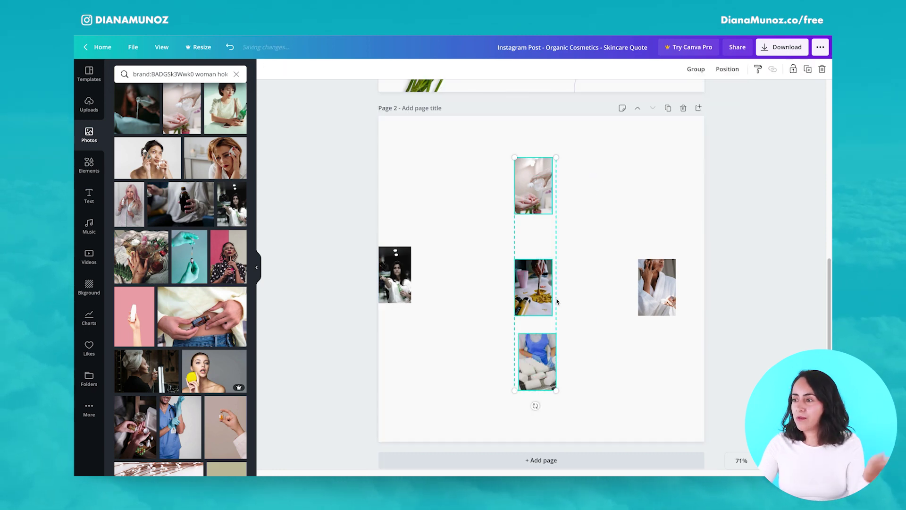
pyautogui.click(727, 69)
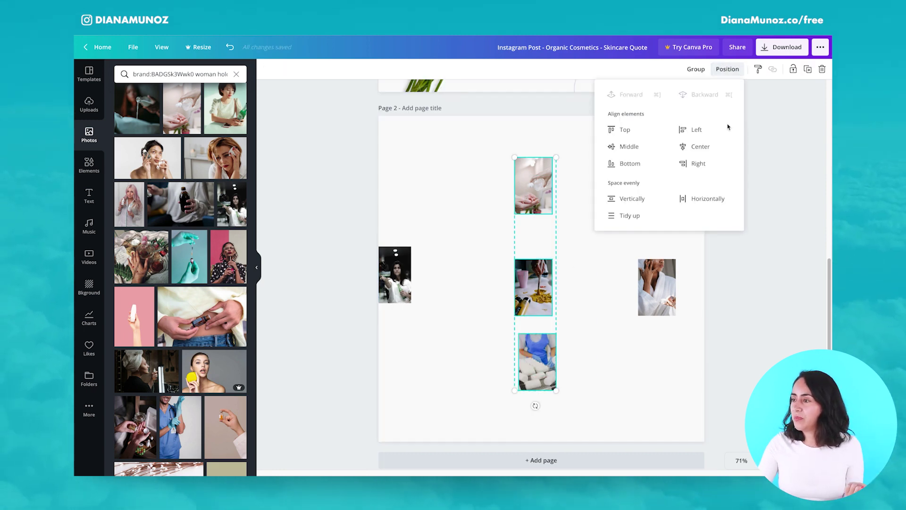
pyautogui.click(639, 217)
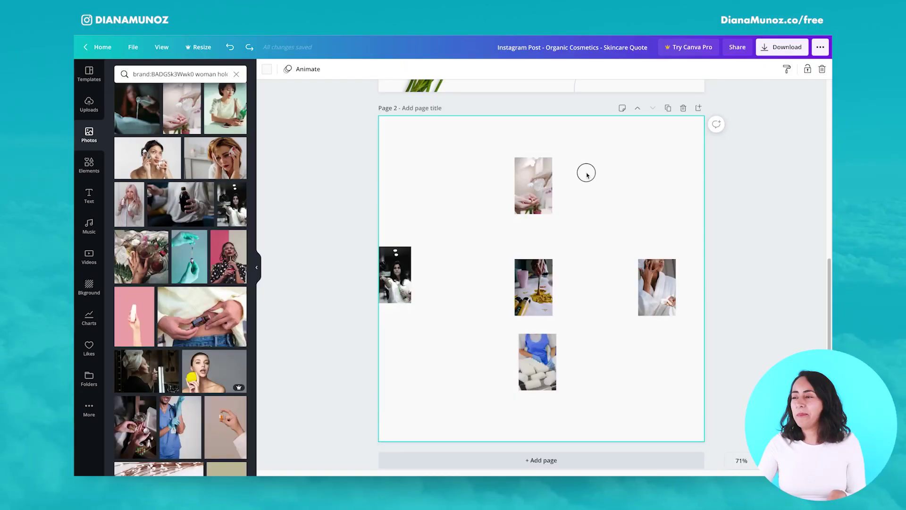
# Step: Select the pouring-hands, yellow paint and blue-apron photos together and apply Tidy up to align and evenly space them
pyautogui.moveTo(586, 173); pyautogui.dragTo(531, 368)
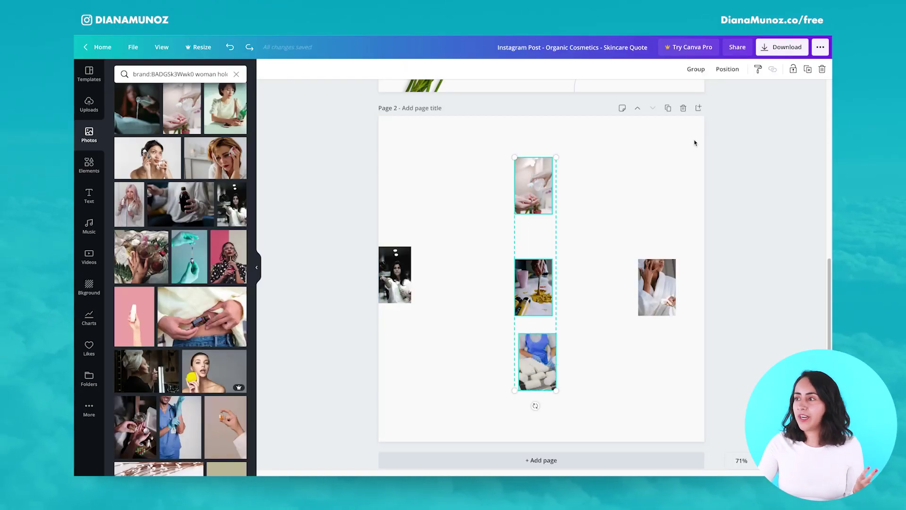
pyautogui.click(727, 69)
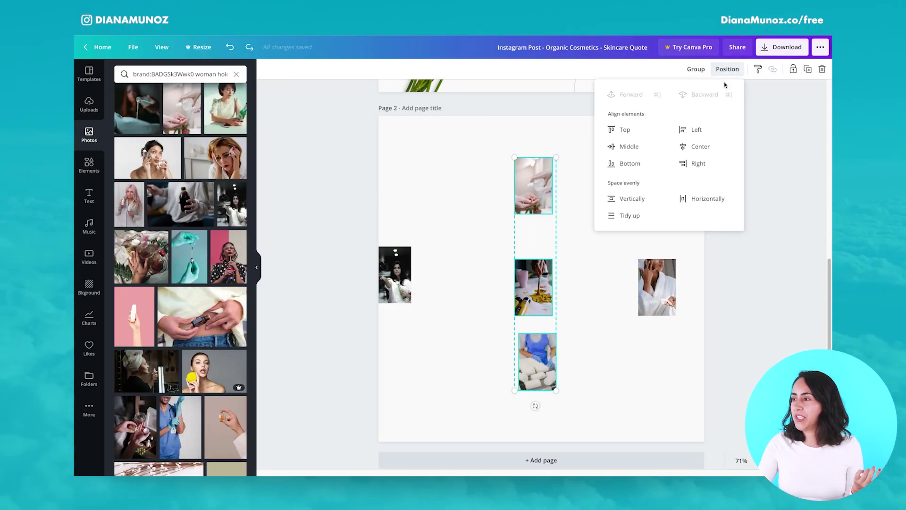
pyautogui.click(626, 217)
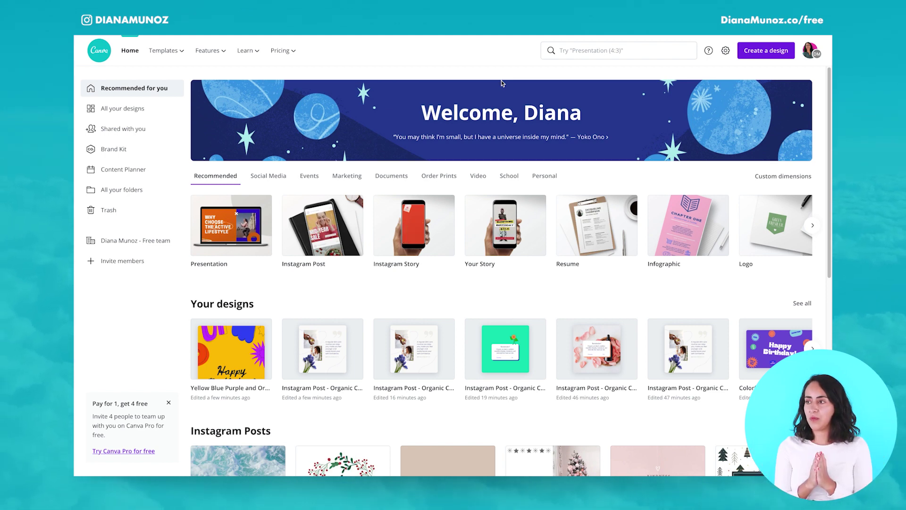
# Step: Search for the "video message" design type from the home page
pyautogui.click(560, 56)
pyautogui.write('video me')
pyautogui.write('ssage')
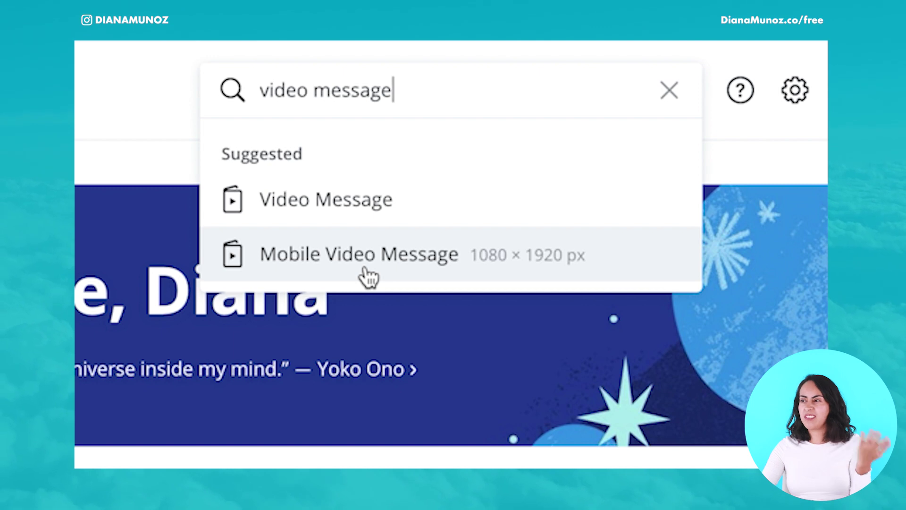
# Step: Browse the Mobile Video Message templates and open the yellow "Happy Birthday! You're amazing!" template as a new design
pyautogui.click(461, 267)
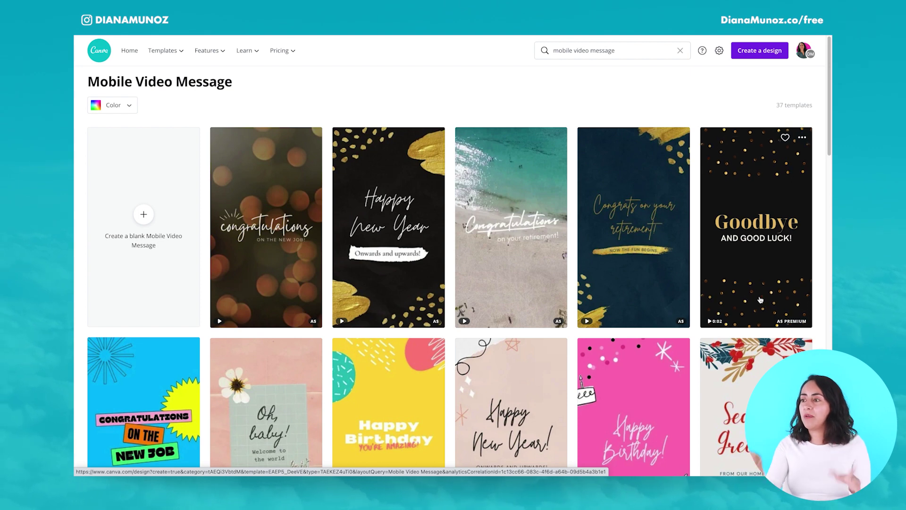
pyautogui.scroll(-2, 760, 300)
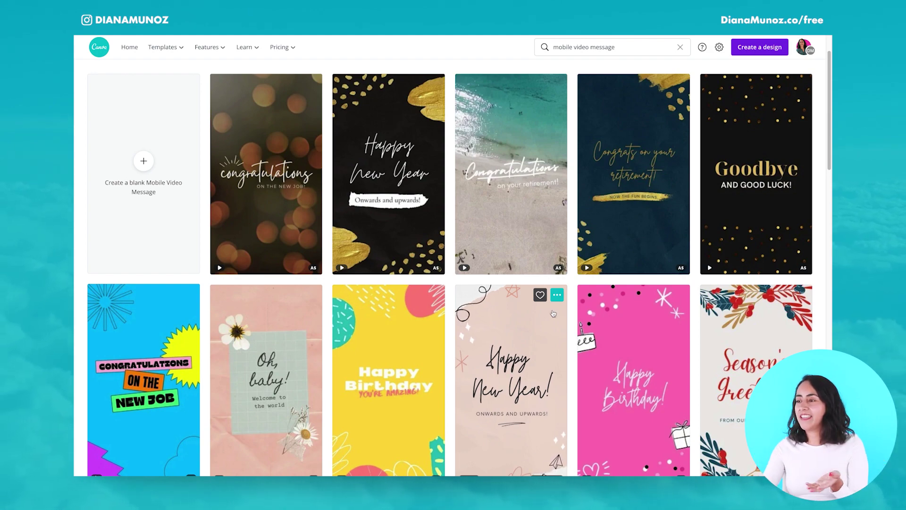
pyautogui.scroll(-5, 557, 354)
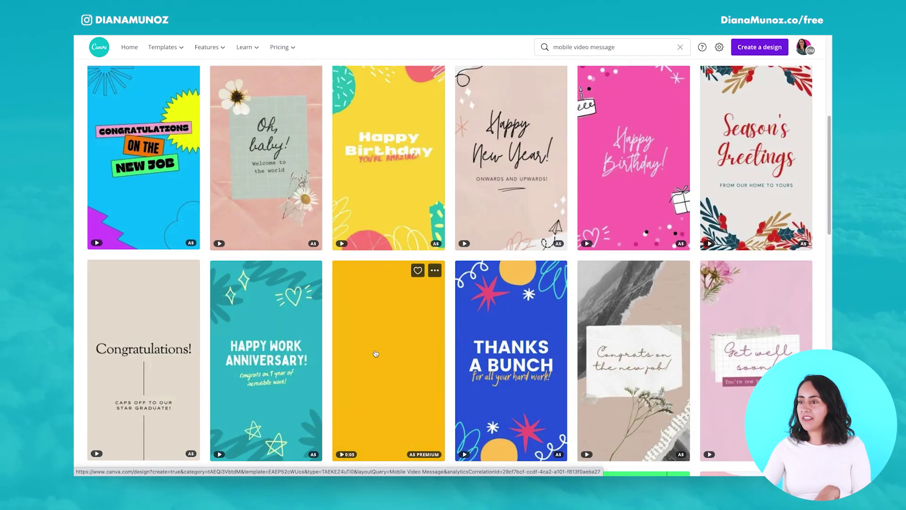
pyautogui.scroll(-3, 425, 397)
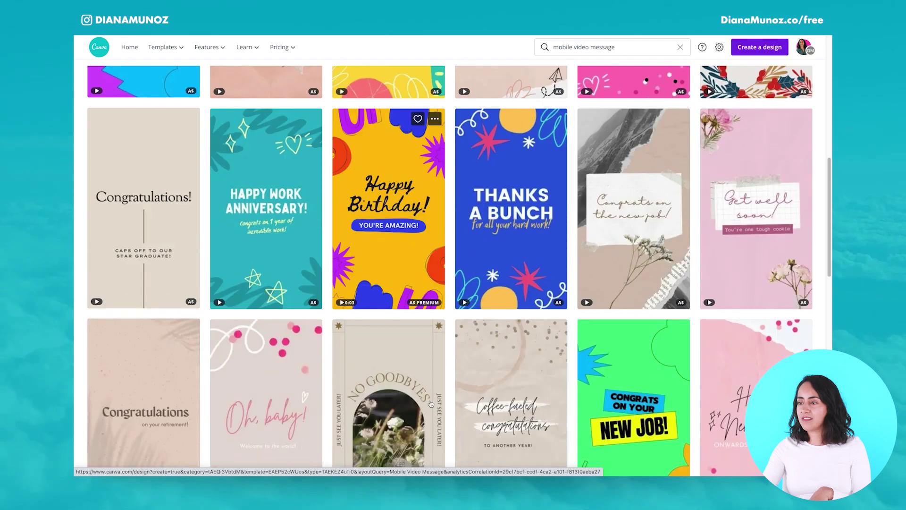
pyautogui.scroll(1, 396, 268)
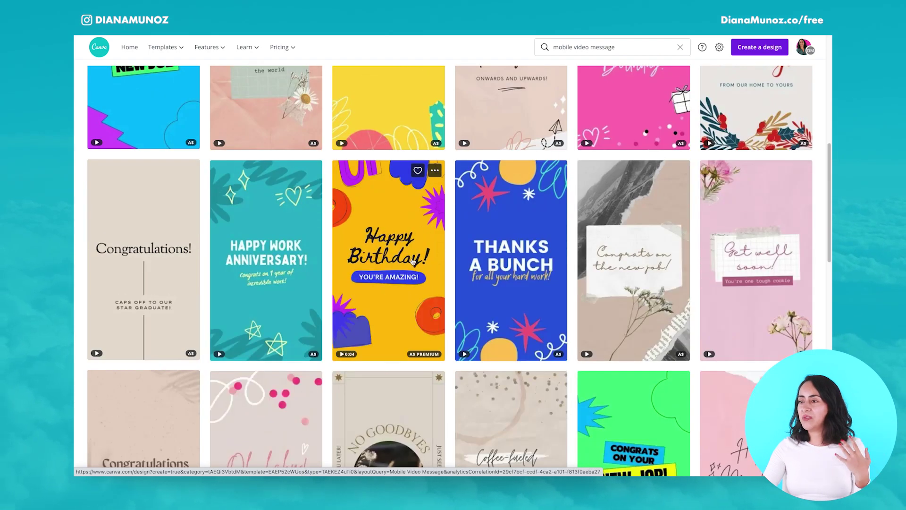
pyautogui.click(396, 268)
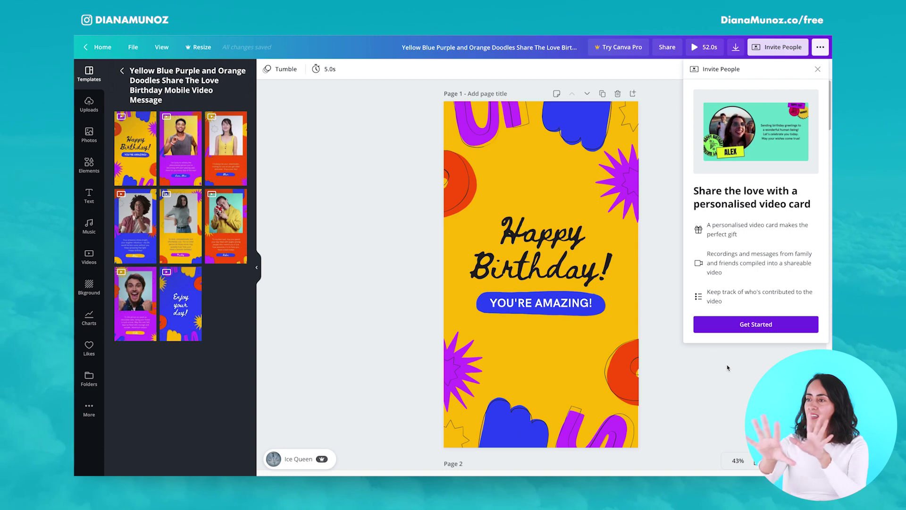
# Step: Look through the birthday template's pages to examine the cover, the framed video clips and their messages
pyautogui.scroll(-5, 629, 347)
pyautogui.scroll(-10, 628, 346)
pyautogui.scroll(8, 629, 347)
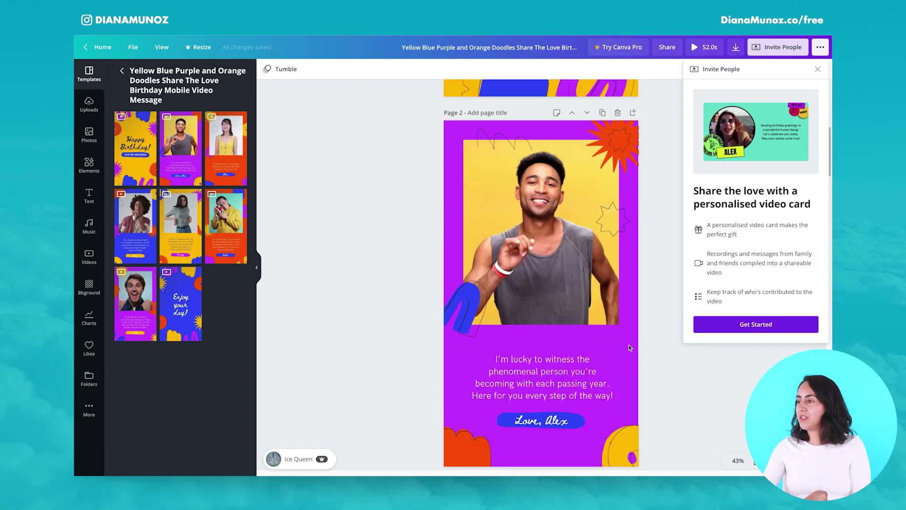
pyautogui.scroll(4, 628, 347)
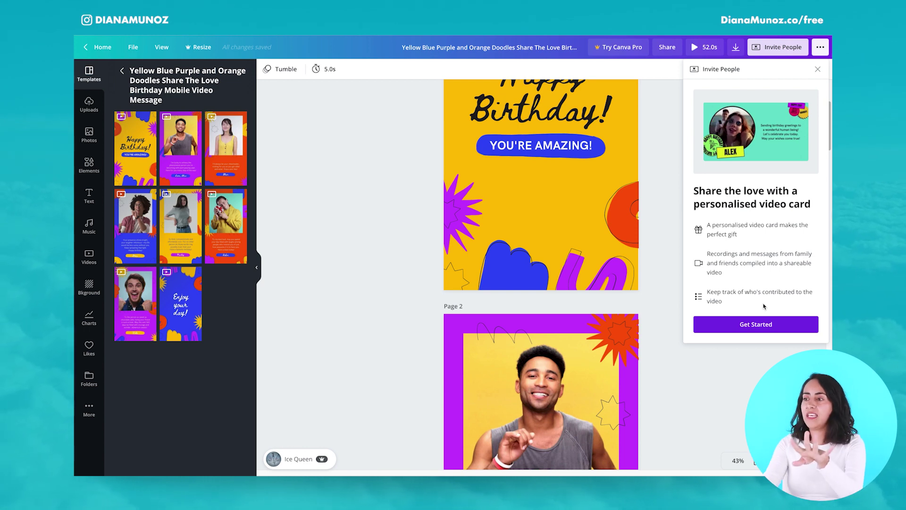
pyautogui.scroll(1, 653, 296)
pyautogui.scroll(-5, 653, 296)
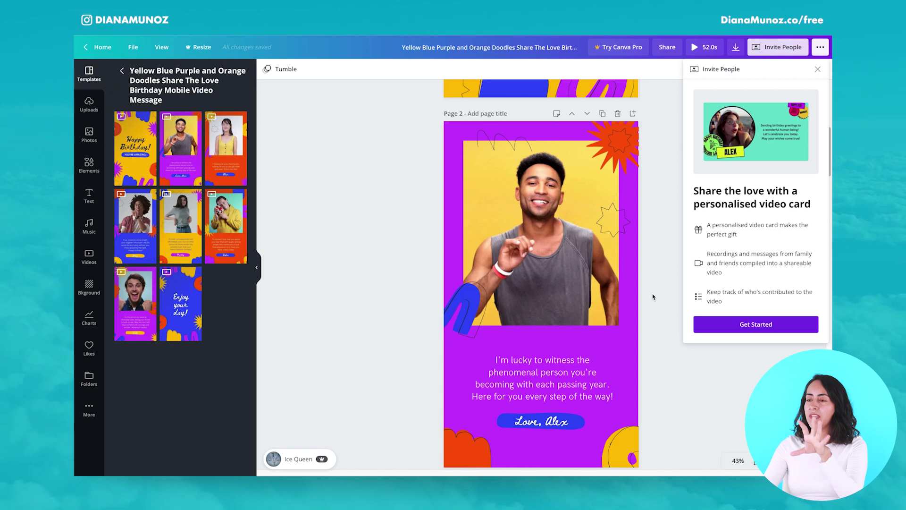
pyautogui.scroll(-1, 653, 296)
pyautogui.scroll(-7, 582, 383)
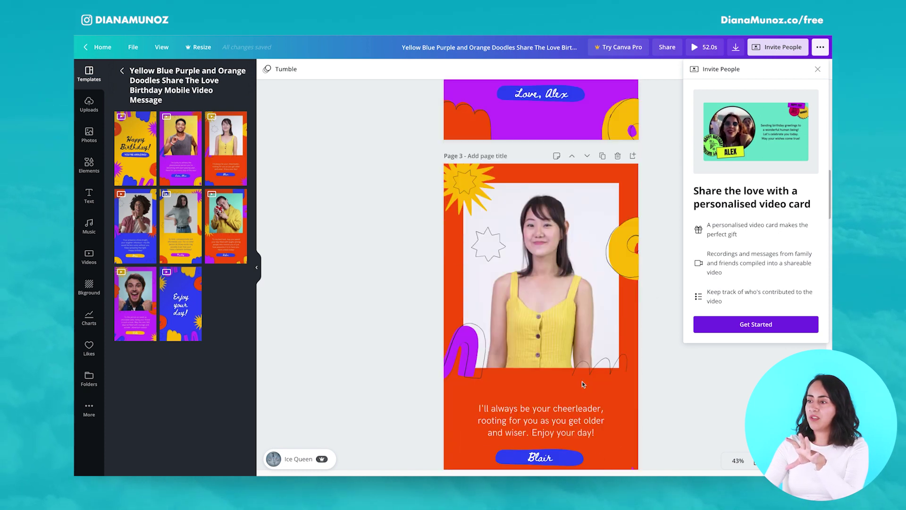
pyautogui.scroll(-7, 582, 383)
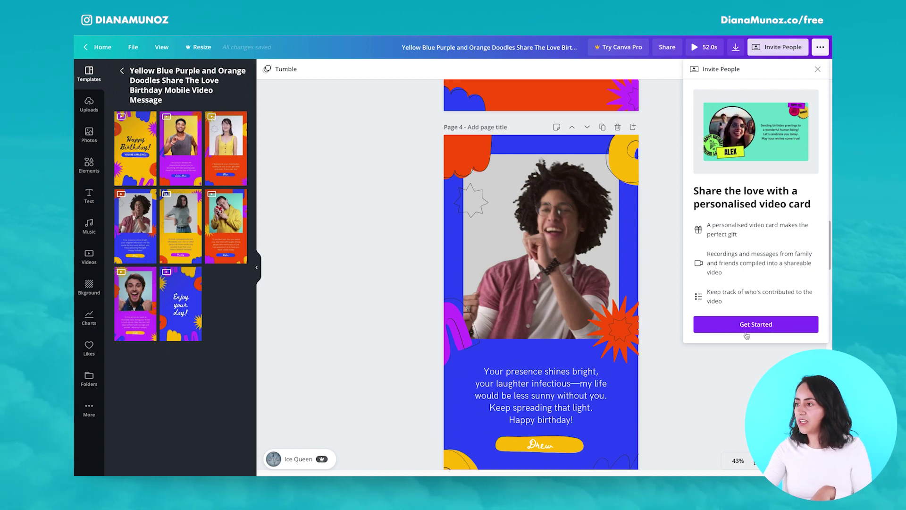
# Step: Copy the invite link for friends and family to add their messages, and open it in a new browser tab
pyautogui.click(763, 328)
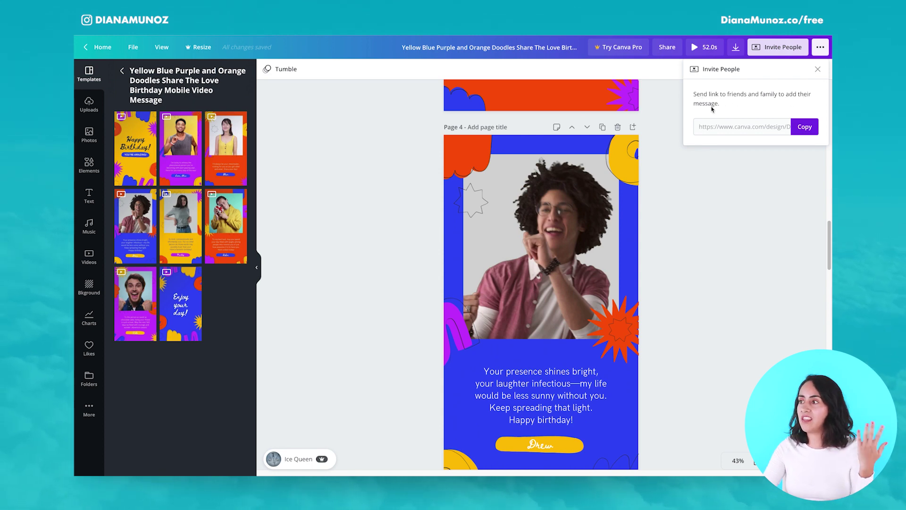
pyautogui.click(804, 127)
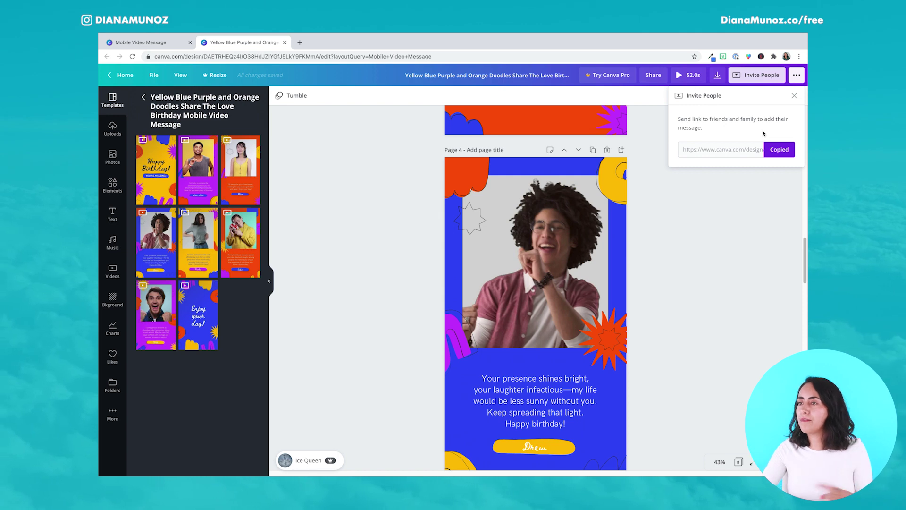
pyautogui.click(301, 44)
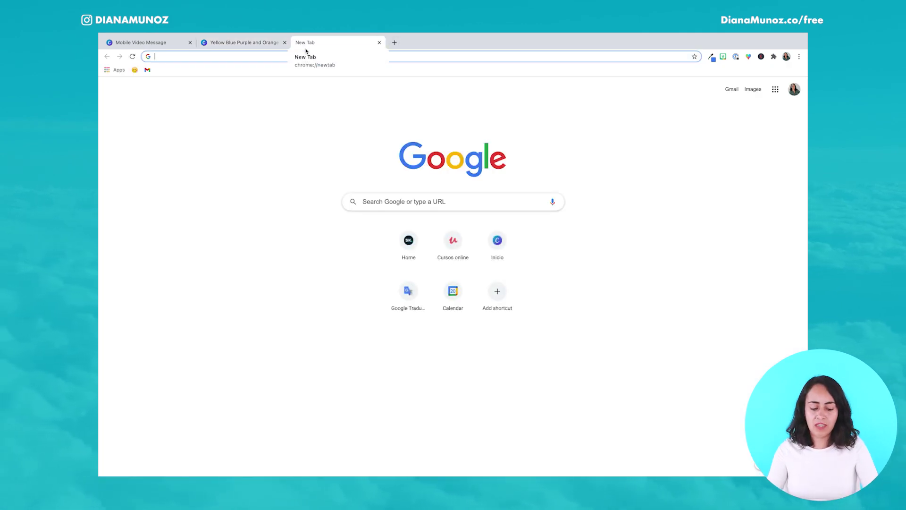
pyautogui.hotkey('ctrl', 'v')
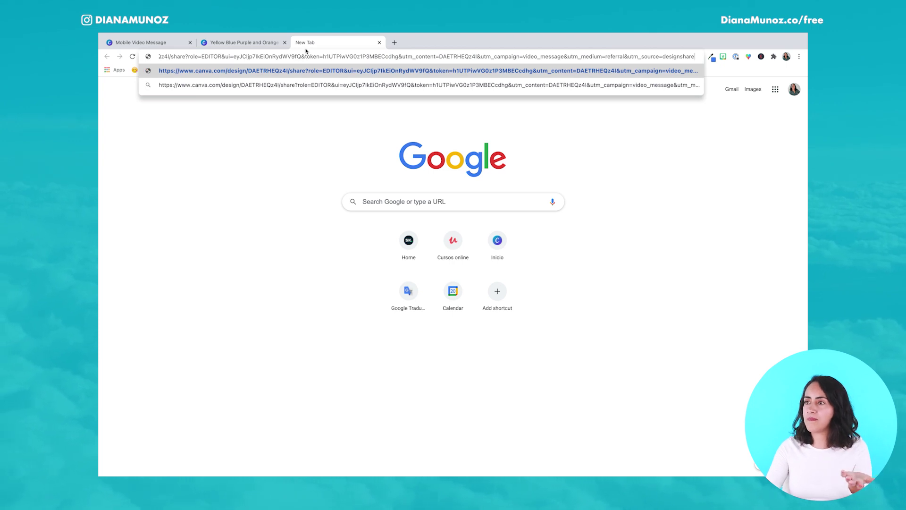
pyautogui.press('Return')
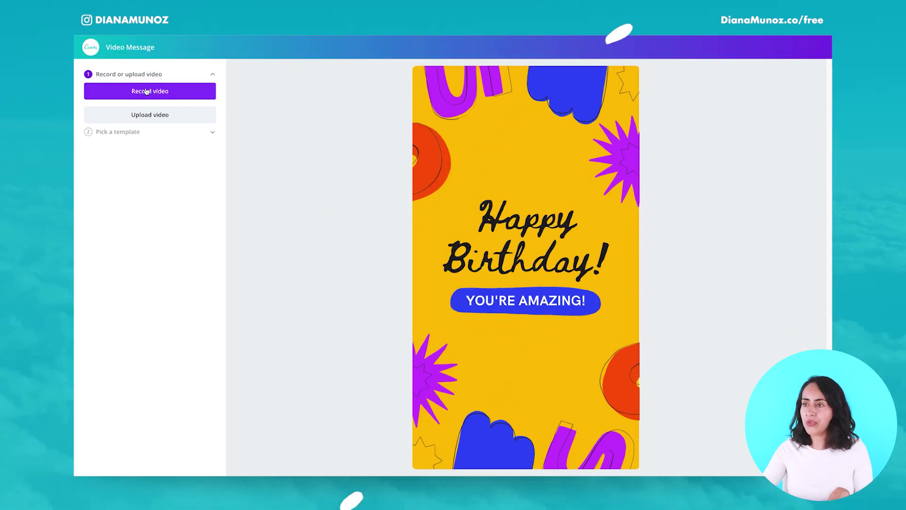
# Step: Record a short video message with the built-in camera and default microphone, and stop the recording
pyautogui.click(169, 95)
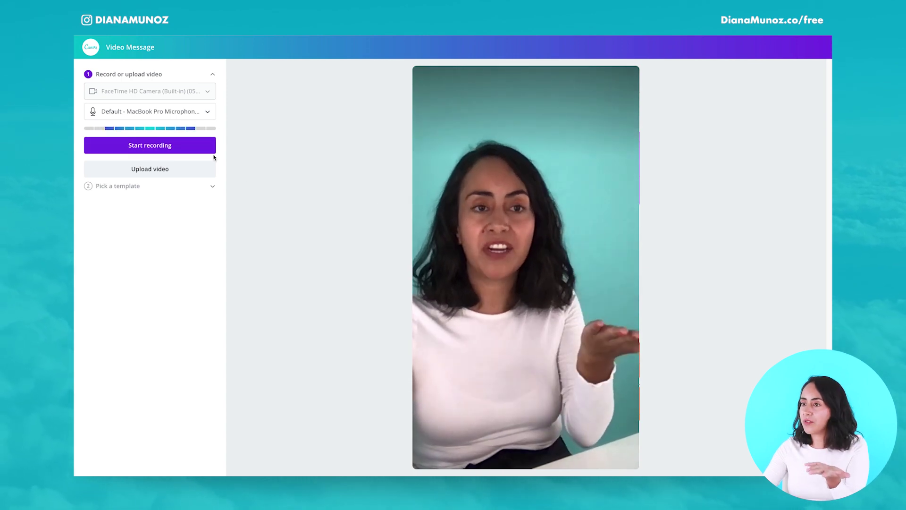
pyautogui.click(183, 147)
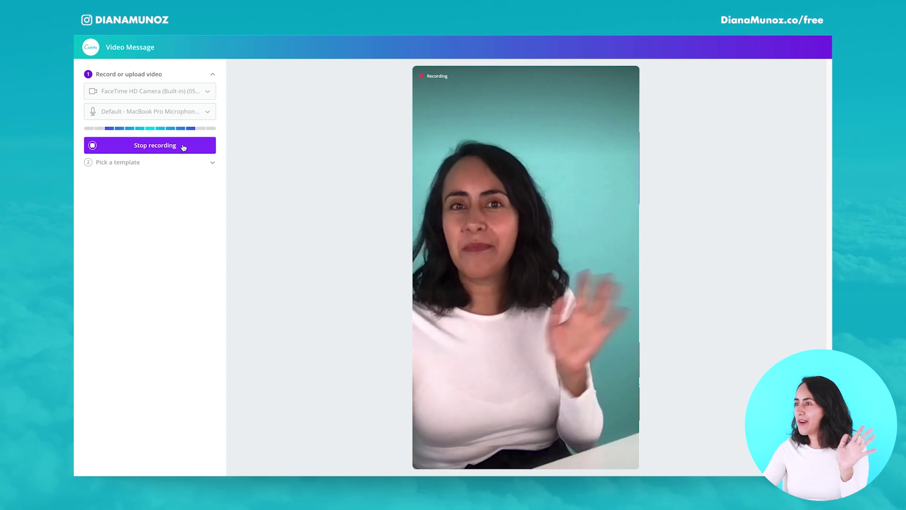
pyautogui.click(141, 152)
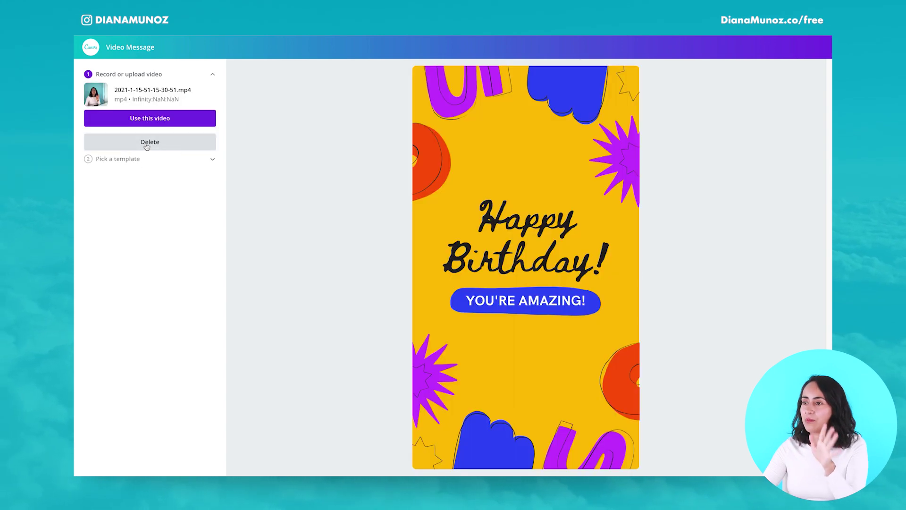
# Step: Review the message templates containing the recorded video and pick the orange one with the yellow starburst
pyautogui.click(138, 160)
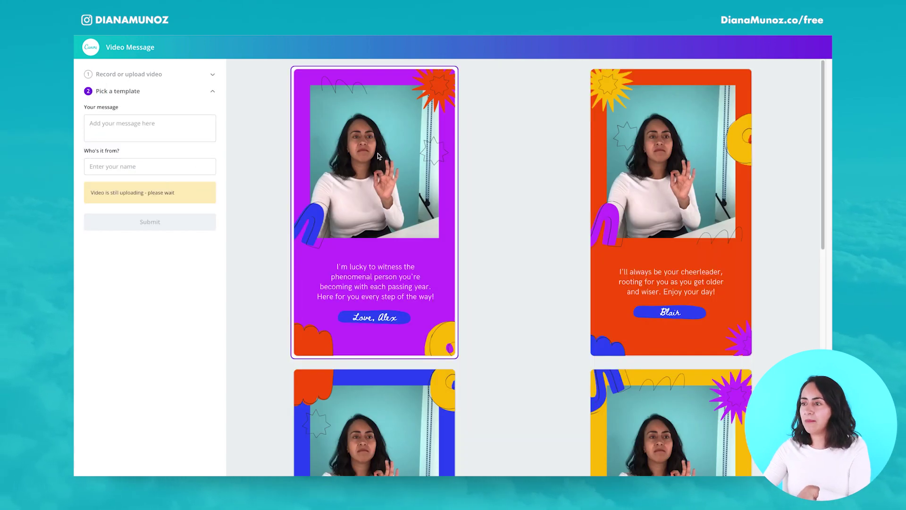
pyautogui.scroll(-10, 562, 229)
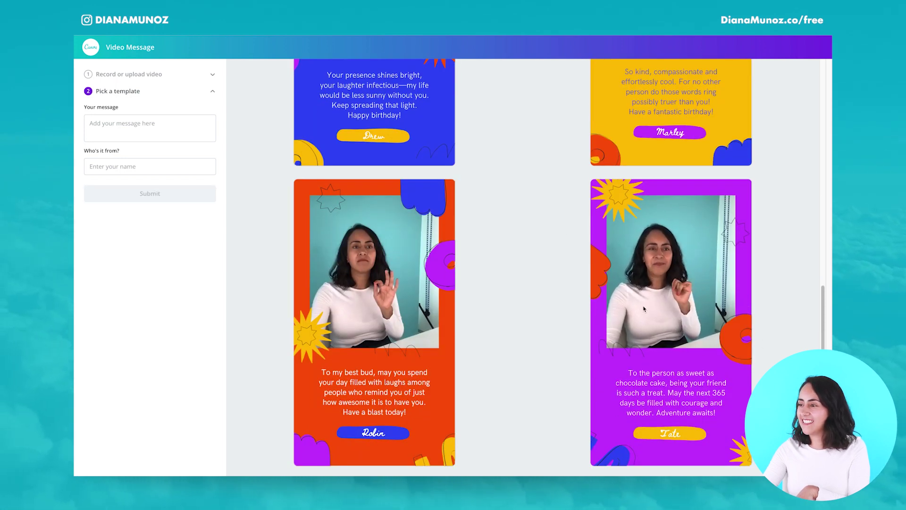
pyautogui.scroll(4, 686, 287)
pyautogui.click(619, 219)
pyautogui.scroll(6, 588, 268)
pyautogui.click(608, 217)
# Step: Enter the sender's first name and the message "happy Birthday", and submit the video message
pyautogui.click(175, 120)
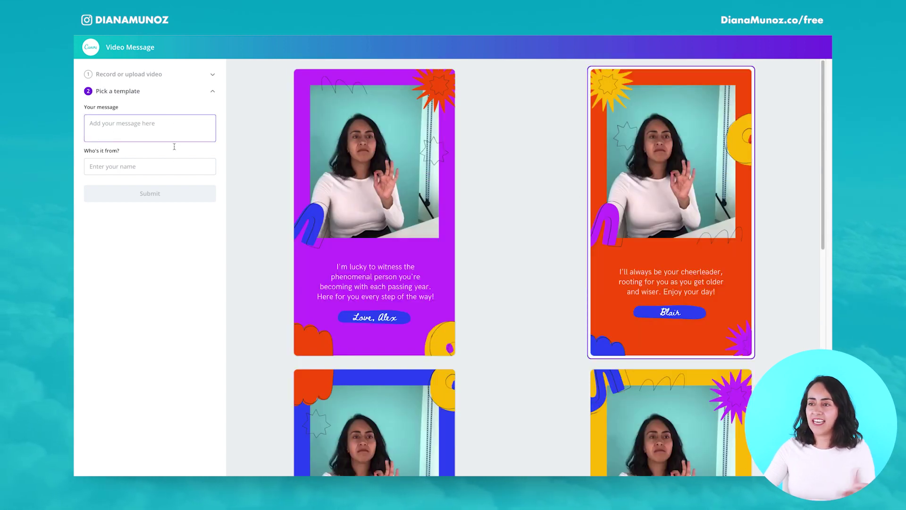
pyautogui.click(180, 165)
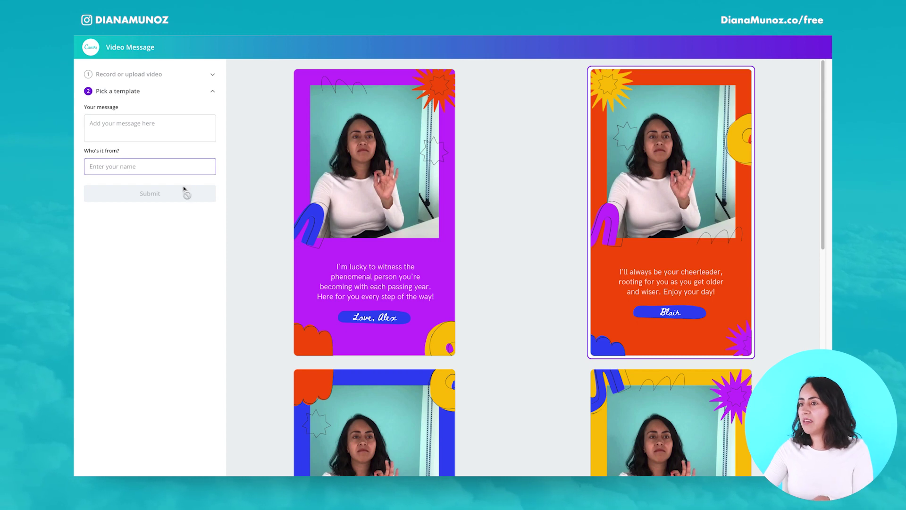
pyautogui.write('Diana')
pyautogui.click(170, 128)
pyautogui.write('happy')
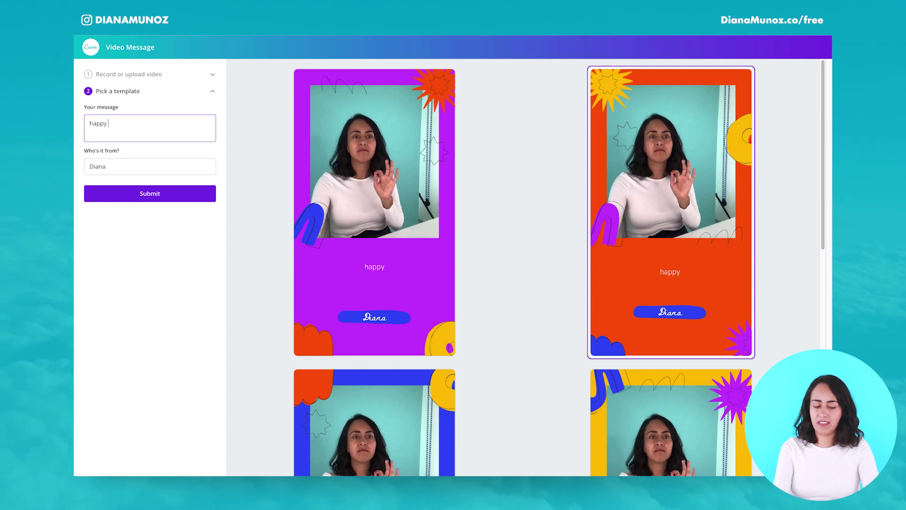
pyautogui.write(' Birthday')
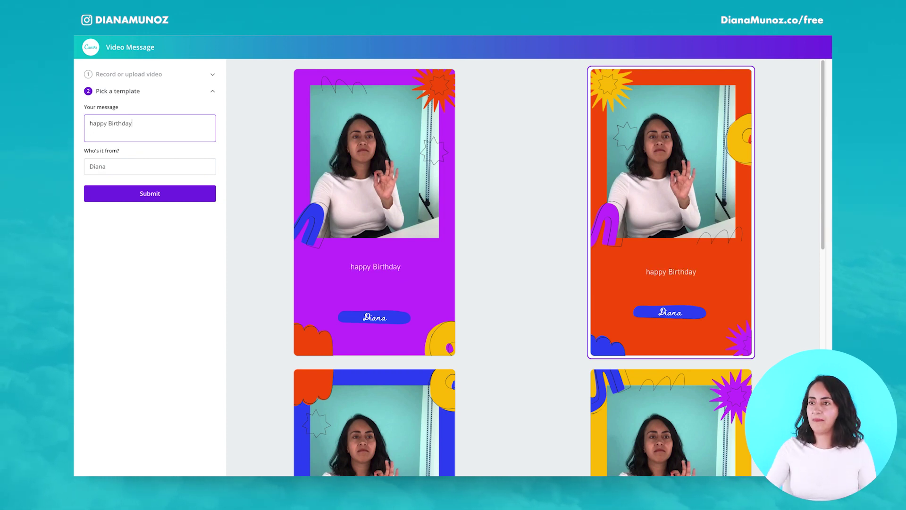
pyautogui.click(152, 193)
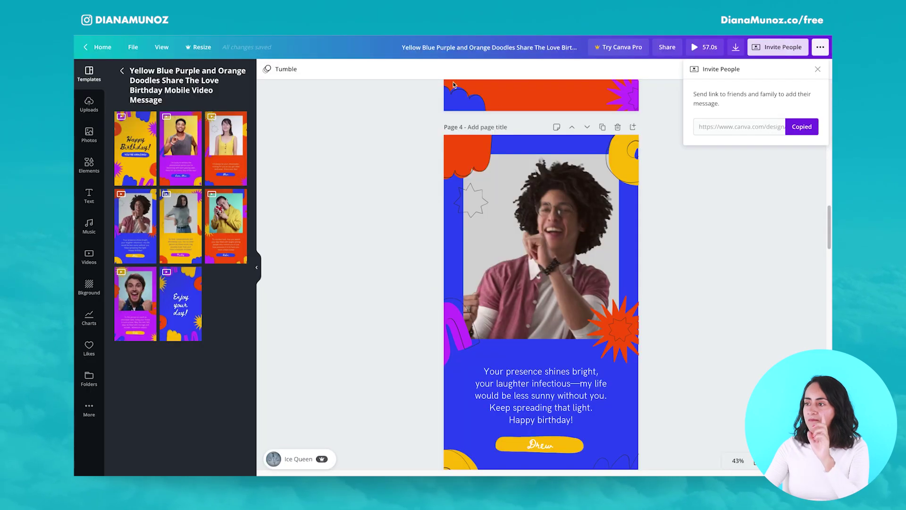
# Step: Close the invite pop-up in the original birthday design, reload the design and go to its last page
pyautogui.click(748, 191)
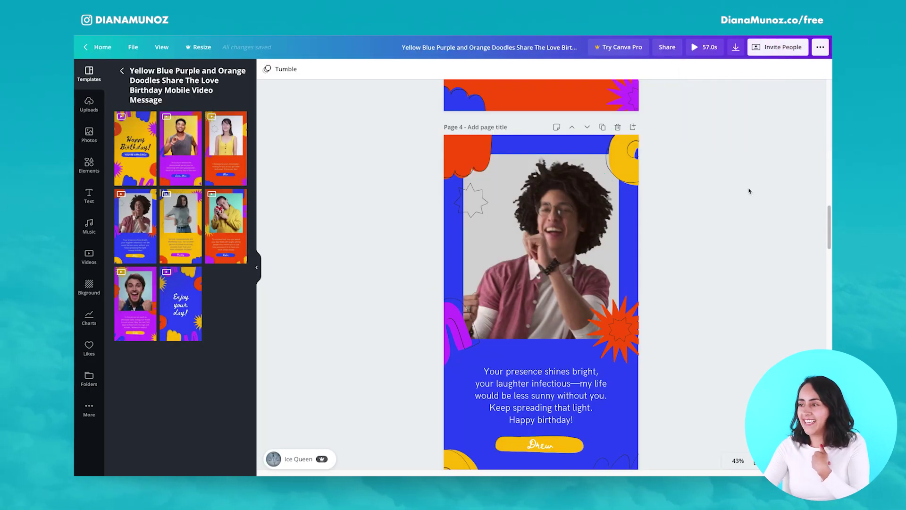
pyautogui.click(110, 49)
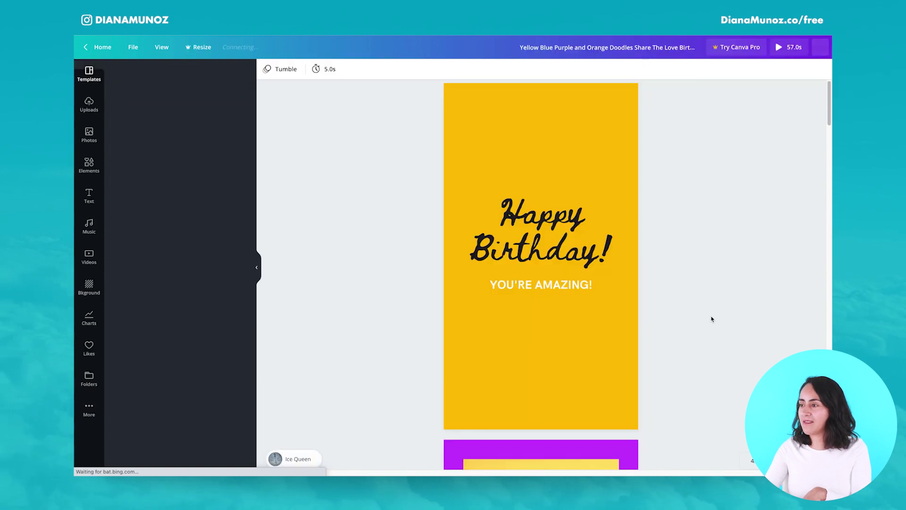
pyautogui.moveTo(830, 104); pyautogui.dragTo(829, 373)
pyautogui.scroll(-10, 568, 201)
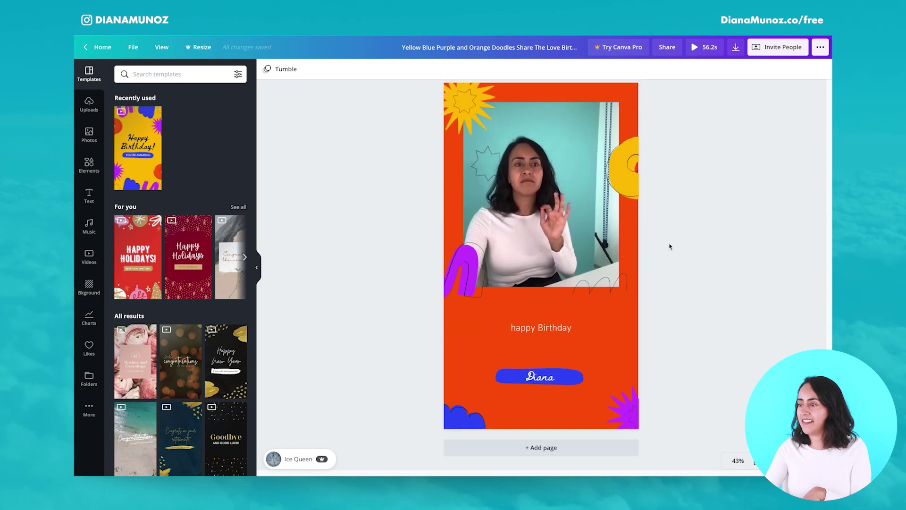
# Step: Play the submitted video on page 9, check the message below it, and deselect the video
pyautogui.scroll(2, 739, 325)
pyautogui.click(583, 287)
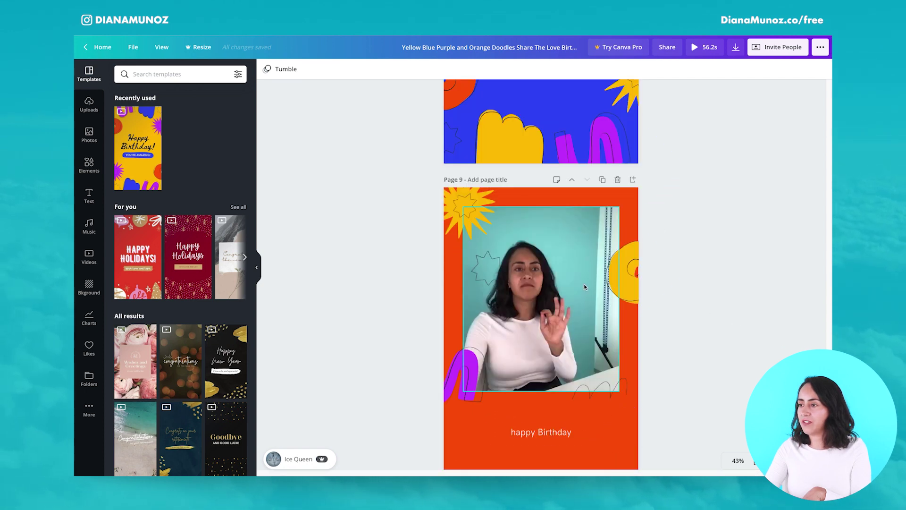
pyautogui.click(541, 300)
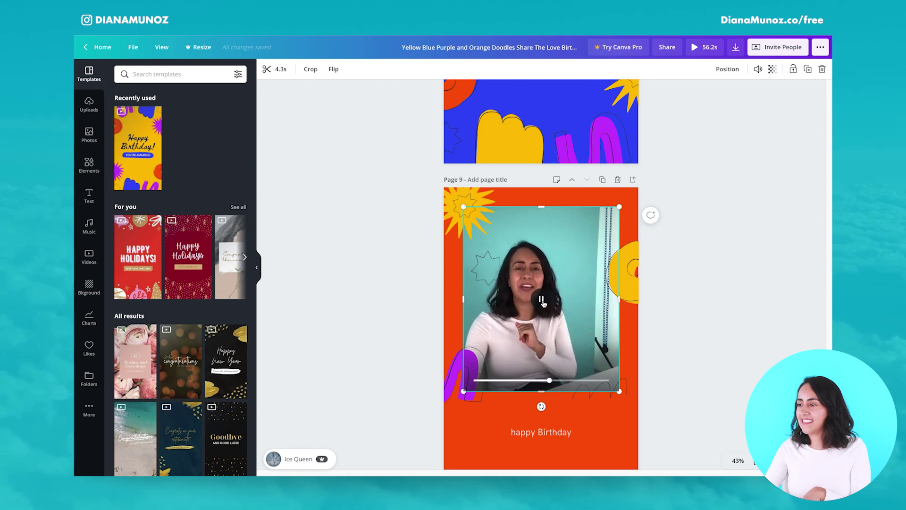
pyautogui.scroll(-2, 624, 328)
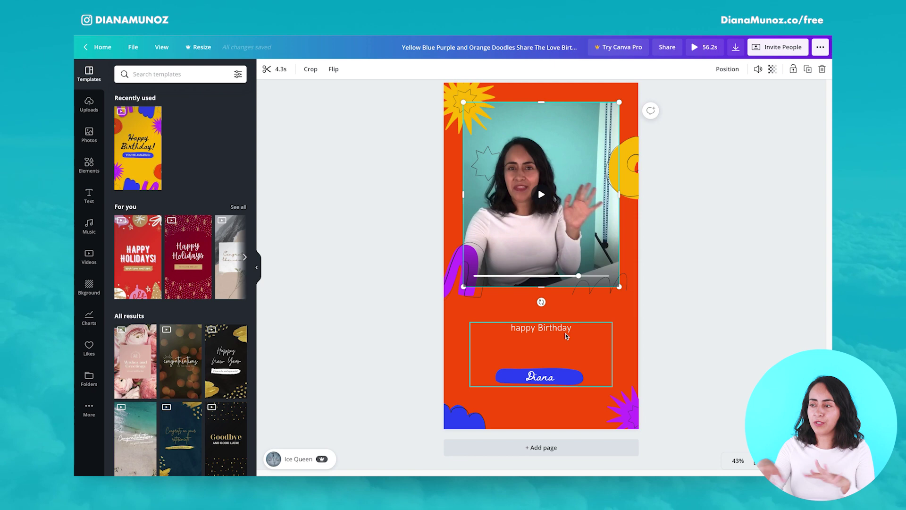
pyautogui.click(746, 349)
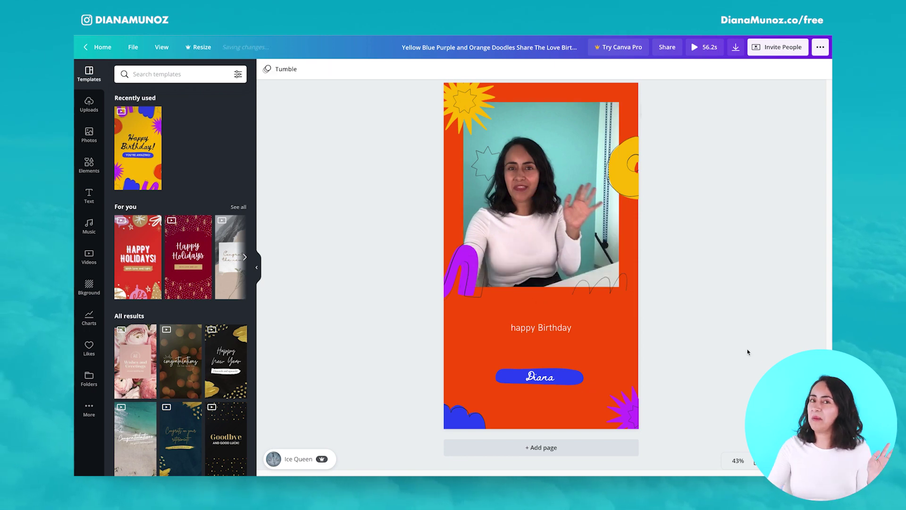